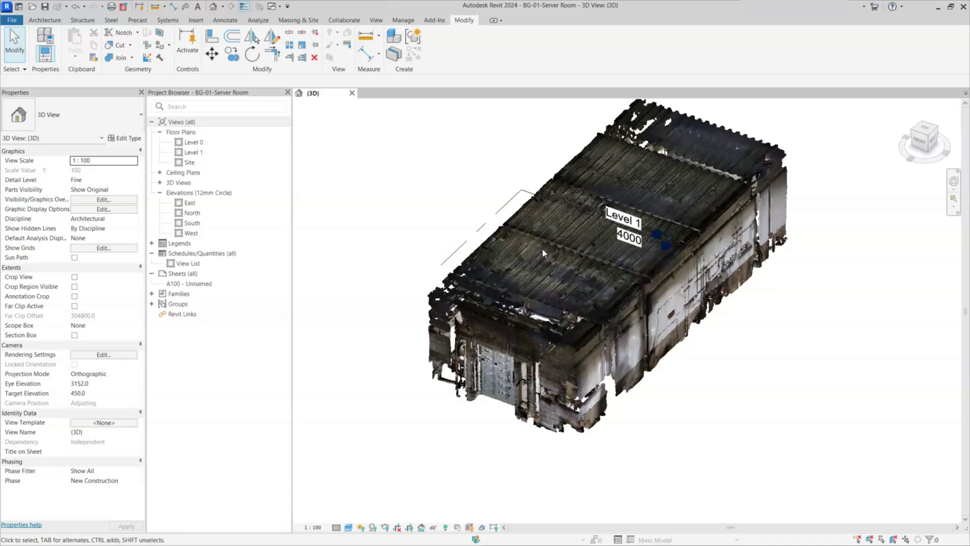
# Step: Open the South elevation to check the point cloud against the Level 0 and Level 1 lines
pyautogui.click(433, 202)
pyautogui.click(191, 224)
pyautogui.doubleClick(191, 224)
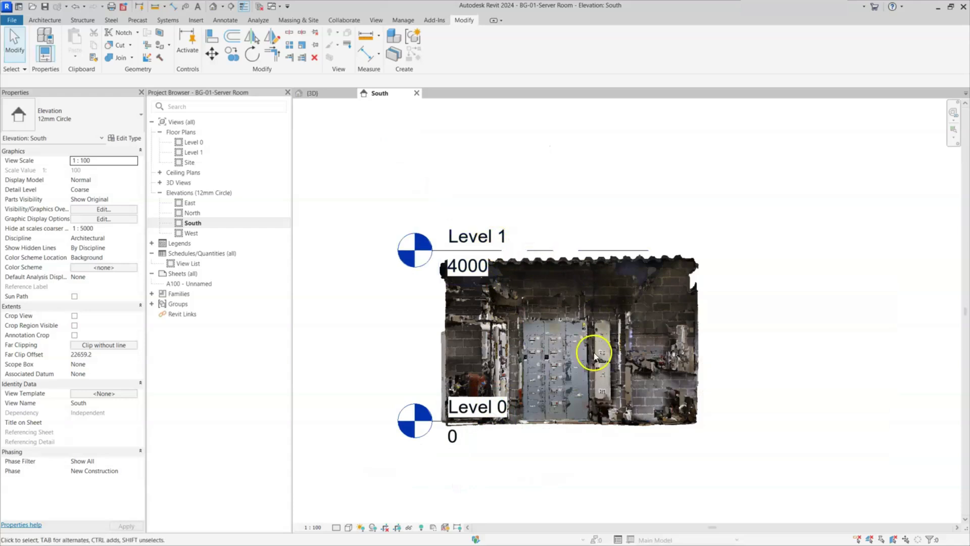
# Step: Open the Level 0 floor plan and examine the point cloud's outer wall outline and interior layout
pyautogui.doubleClick(193, 143)
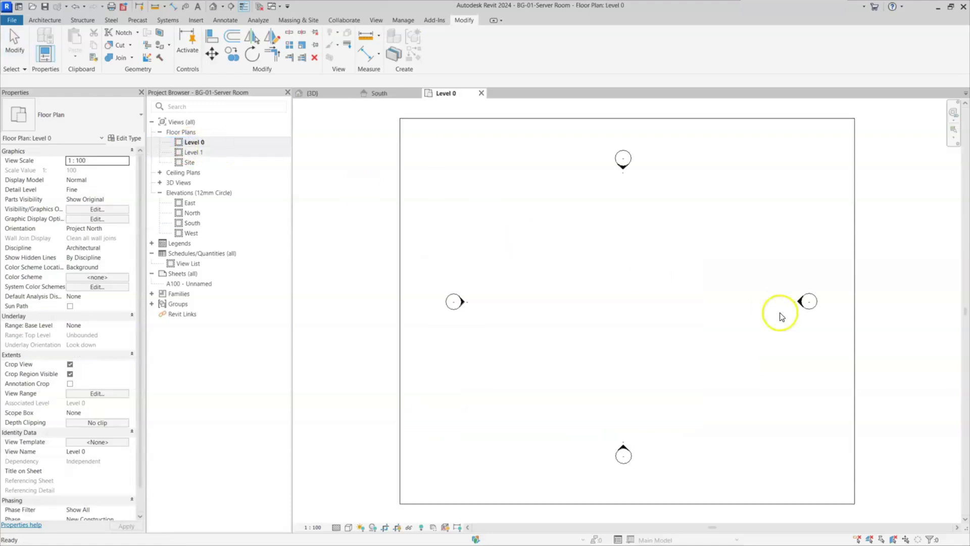
pyautogui.scroll(2, 711, 246)
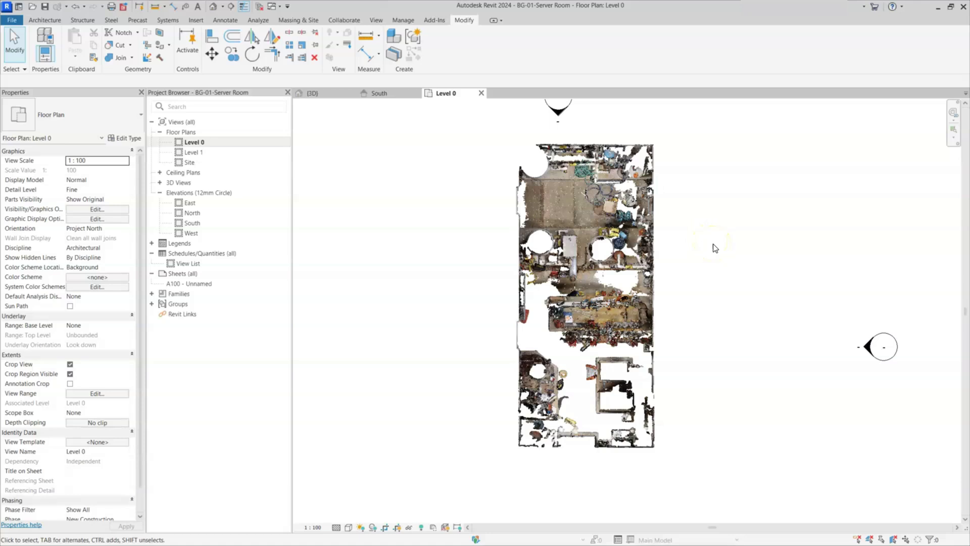
pyautogui.click(718, 247)
pyautogui.click(710, 245)
pyautogui.click(686, 257)
pyautogui.click(713, 260)
pyautogui.scroll(5, 651, 403)
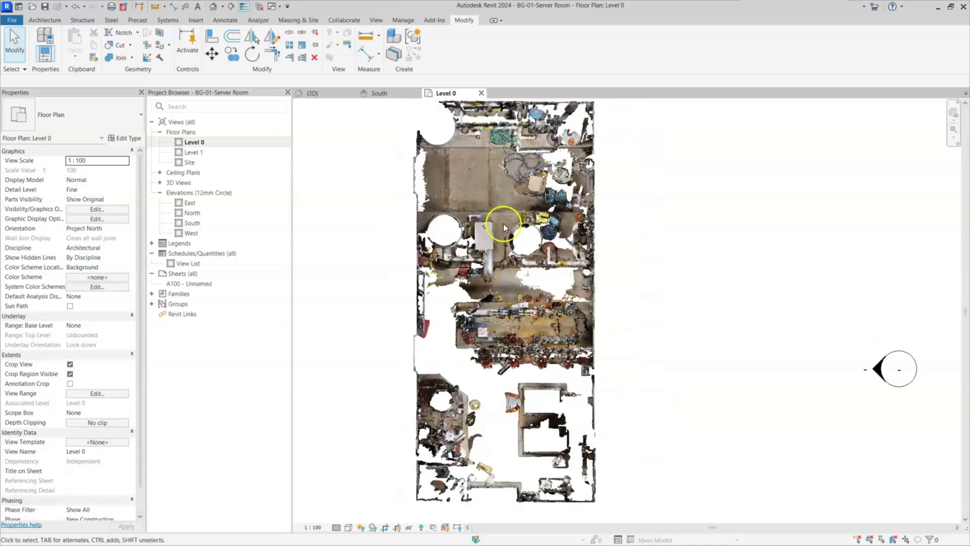
pyautogui.scroll(-5, 614, 278)
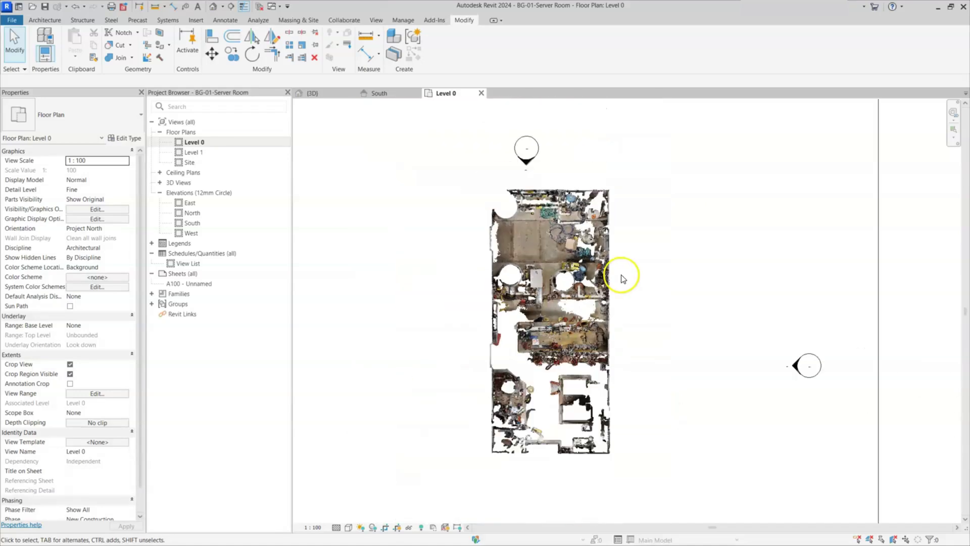
pyautogui.moveTo(578, 256); pyautogui.dragTo(580, 228, button='middle')
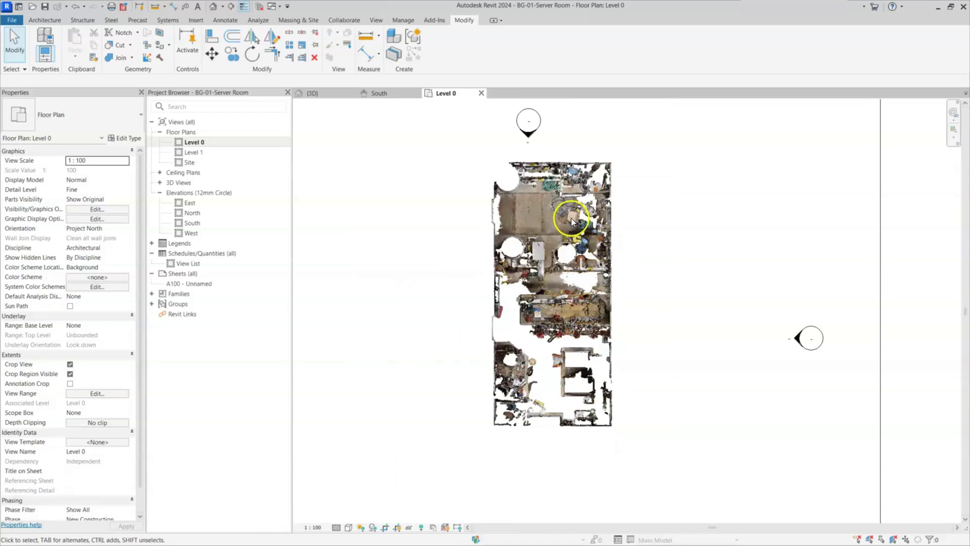
pyautogui.scroll(1, 541, 303)
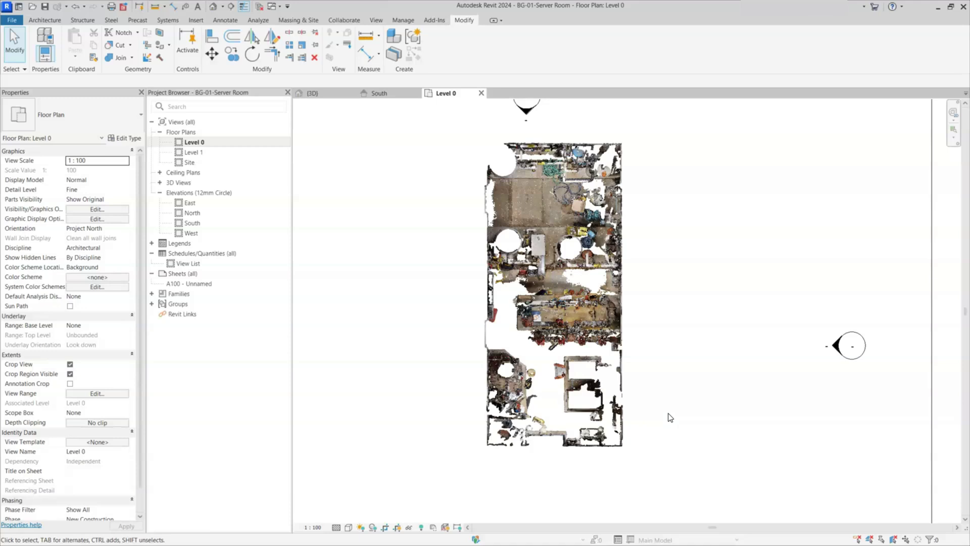
pyautogui.scroll(1, 600, 329)
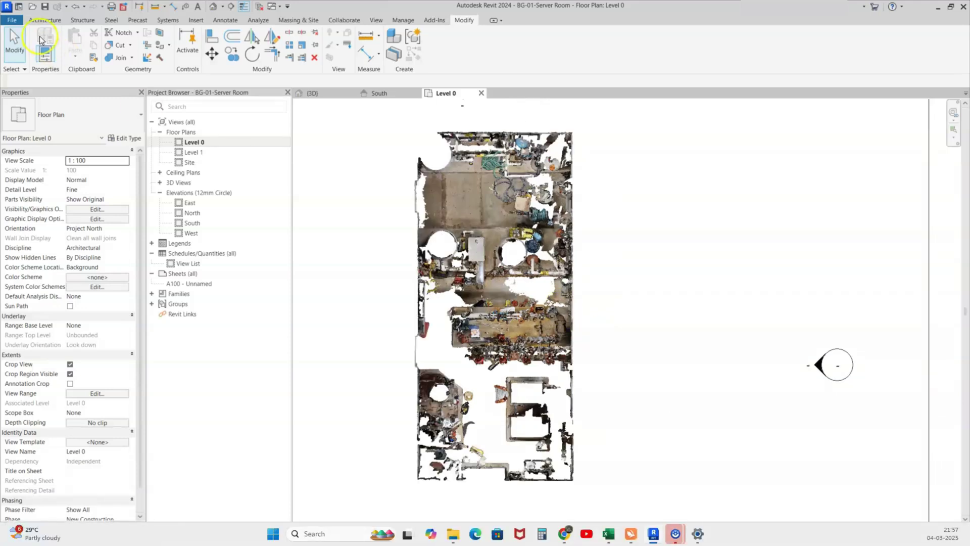
# Step: Draw a Wall-Partn_12P-75Std-12P wall about 13200 mm long, from Level 0 up to Level 1, along the full east edge of the point cloud
pyautogui.click(44, 19)
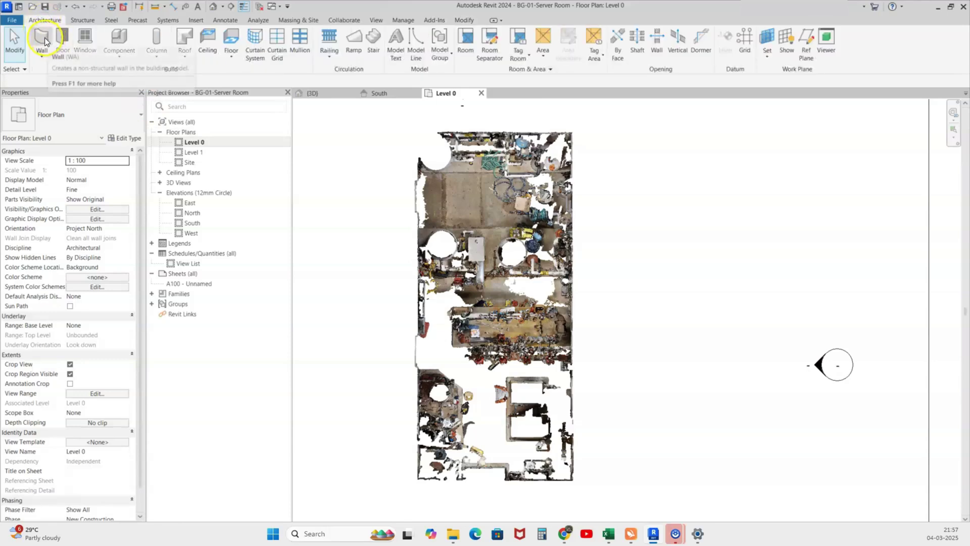
pyautogui.click(43, 42)
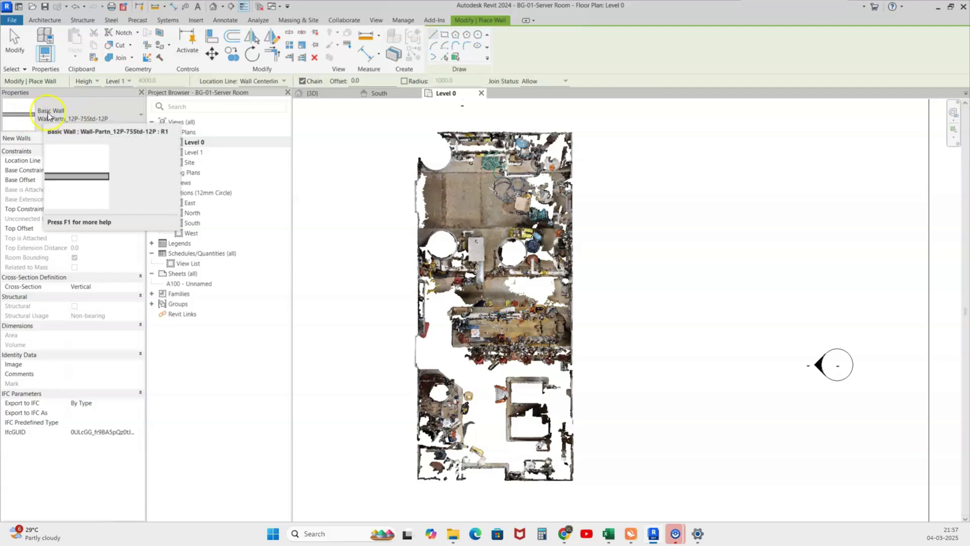
pyautogui.click(84, 120)
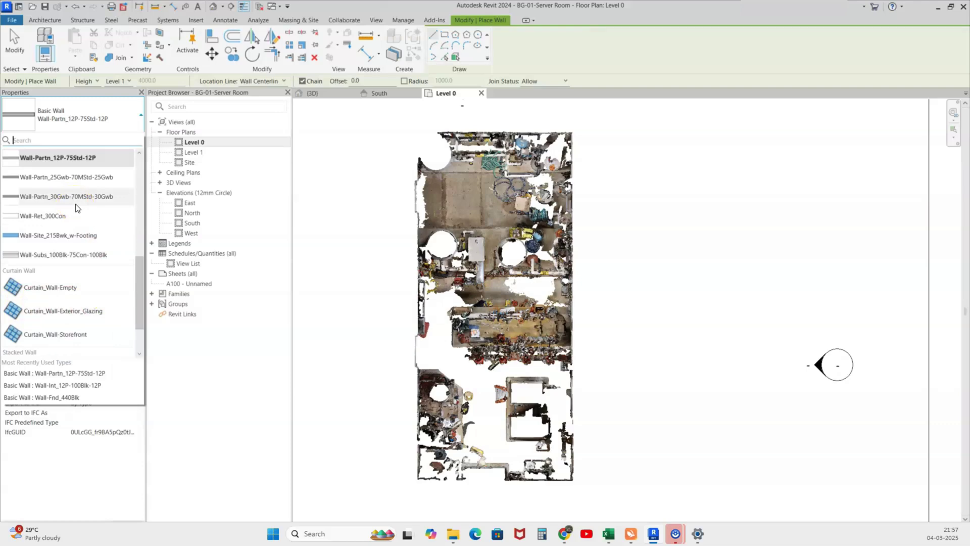
pyautogui.click(96, 196)
pyautogui.click(65, 117)
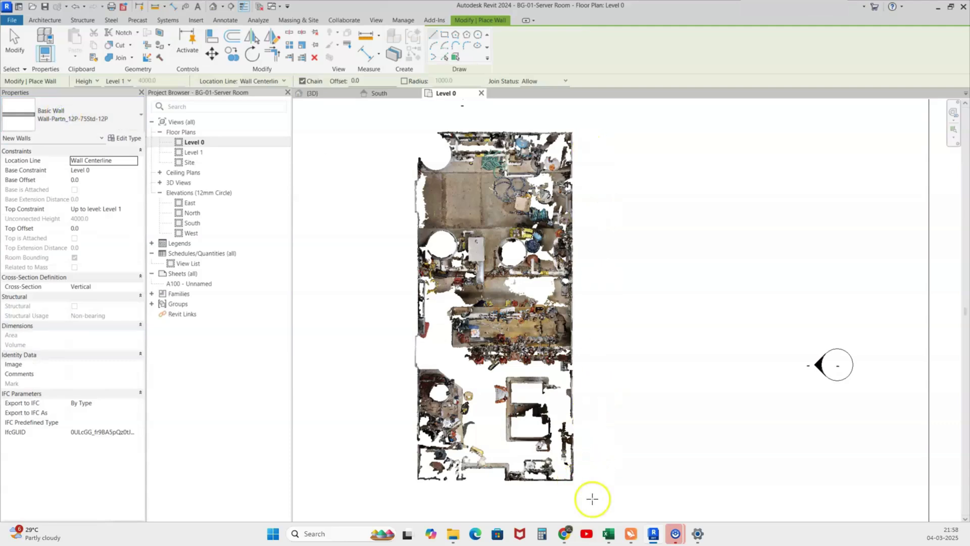
pyautogui.click(573, 480)
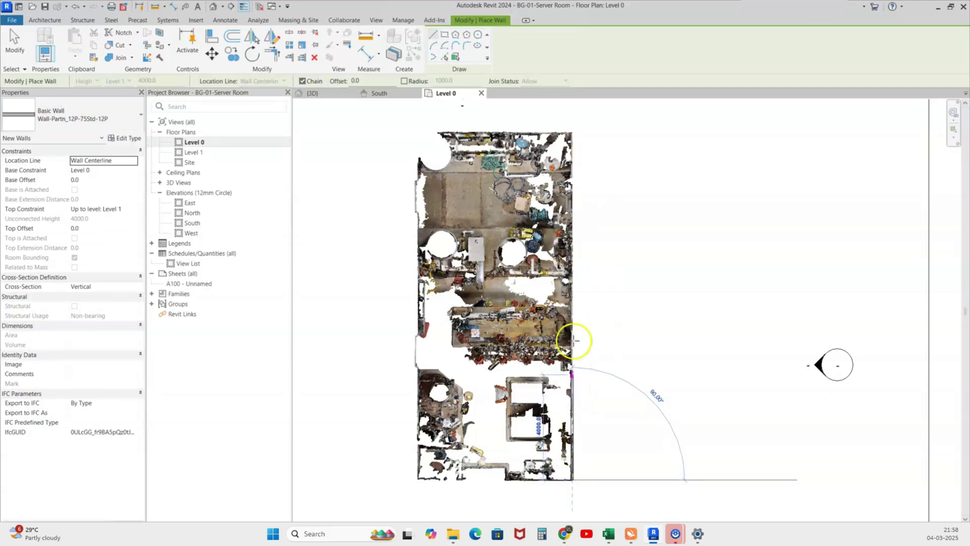
pyautogui.scroll(4, 588, 154)
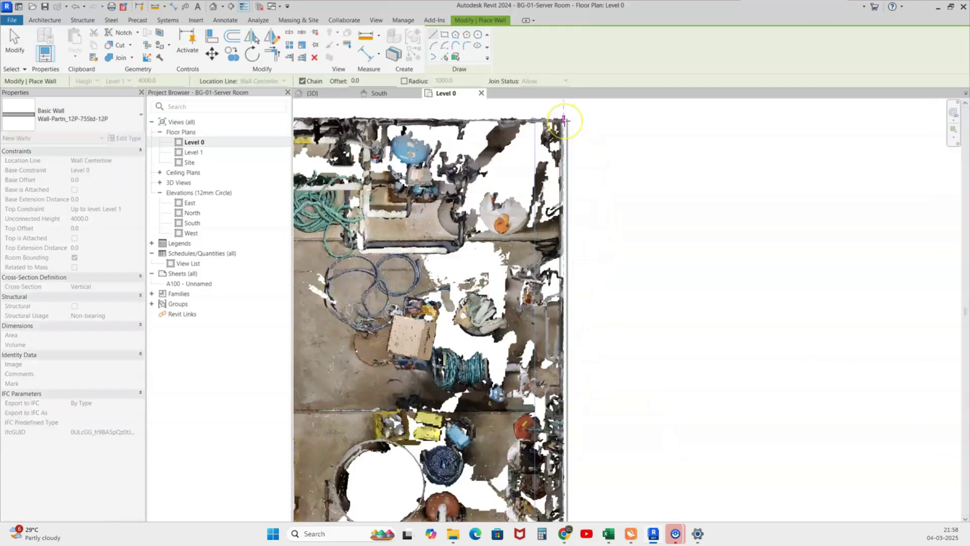
pyautogui.click(563, 119)
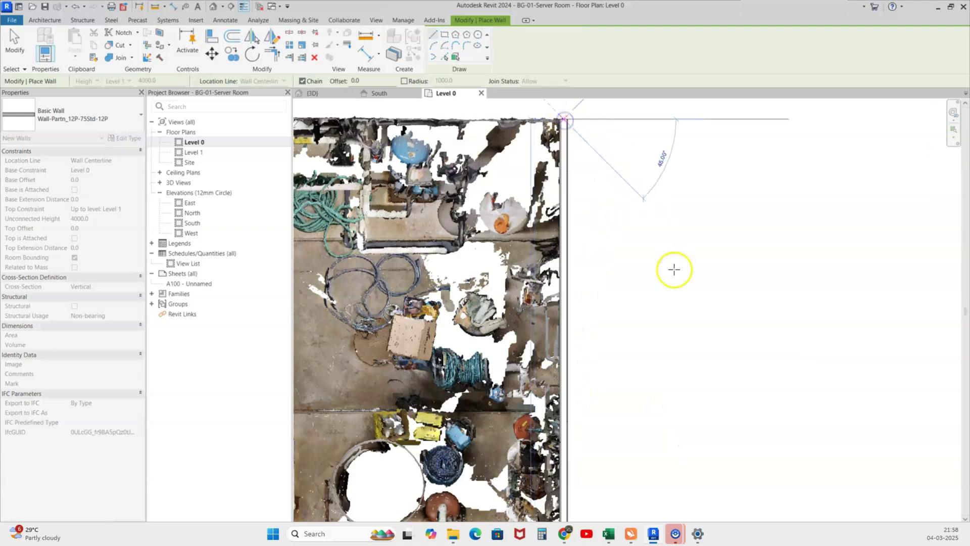
pyautogui.press('Escape')
pyautogui.press('Escape')
pyautogui.scroll(-3, 600, 279)
# Step: Select the new east wall and check closely in plan how it aligns with the point cloud edge
pyautogui.click(572, 245)
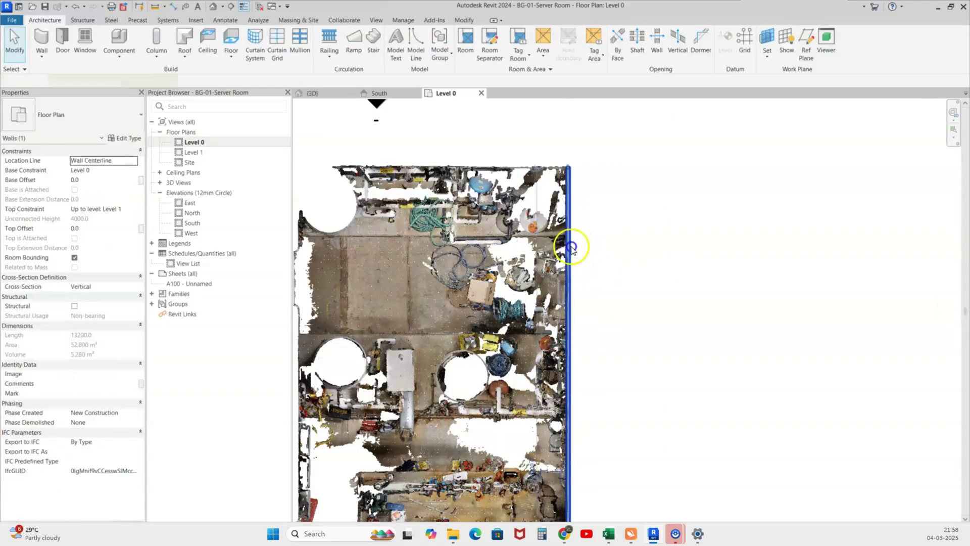
pyautogui.scroll(2, 588, 288)
pyautogui.scroll(2, 582, 360)
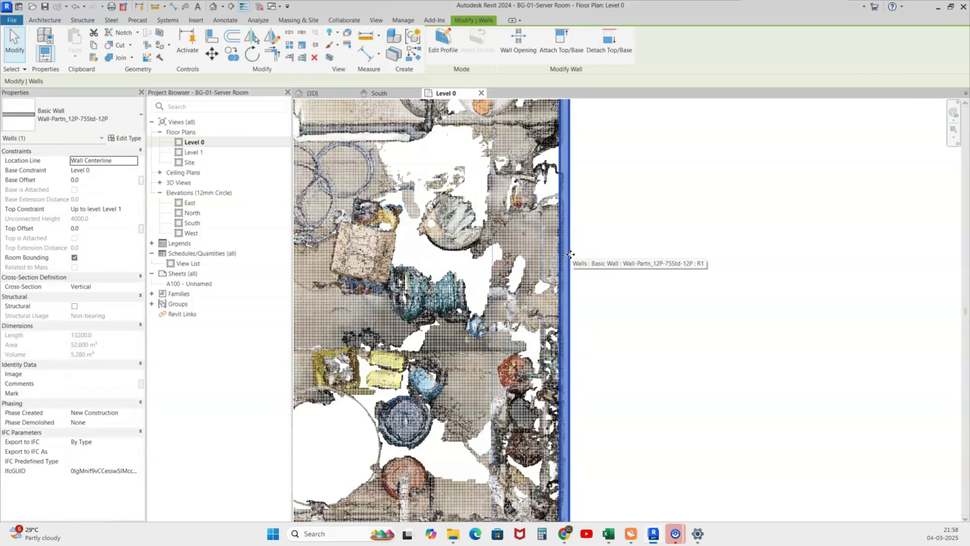
pyautogui.press('Escape')
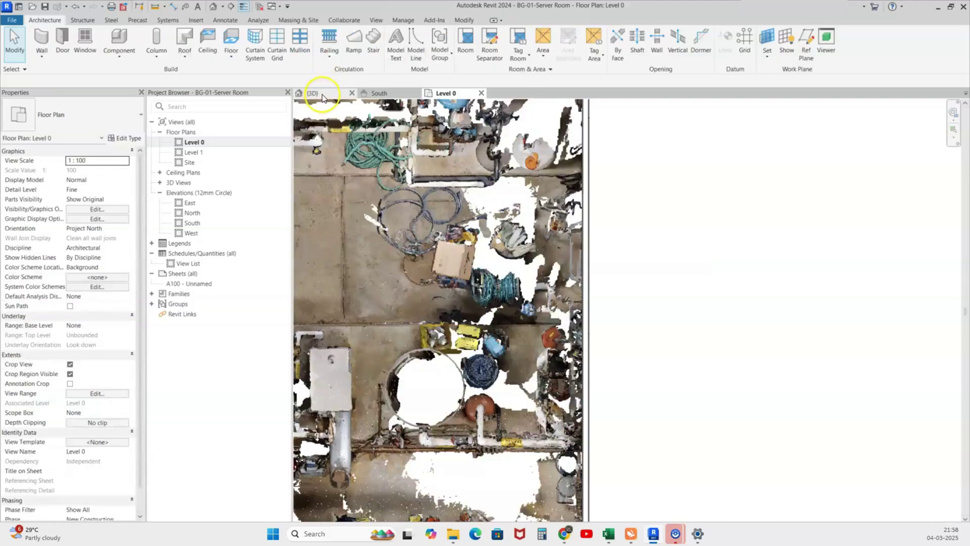
# Step: Inspect the east wall against the point cloud building in the 3D view from an angled outside view
pyautogui.click(322, 94)
pyautogui.scroll(-2, 429, 315)
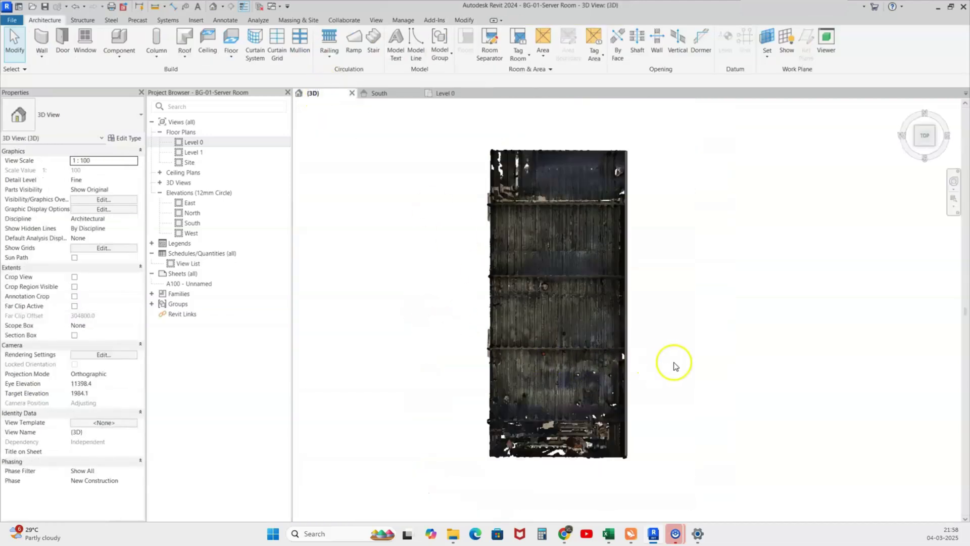
pyautogui.keyDown('shift'); pyautogui.moveTo(677, 364); pyautogui.dragTo(584, 345, button='middle'); pyautogui.keyUp('shift')
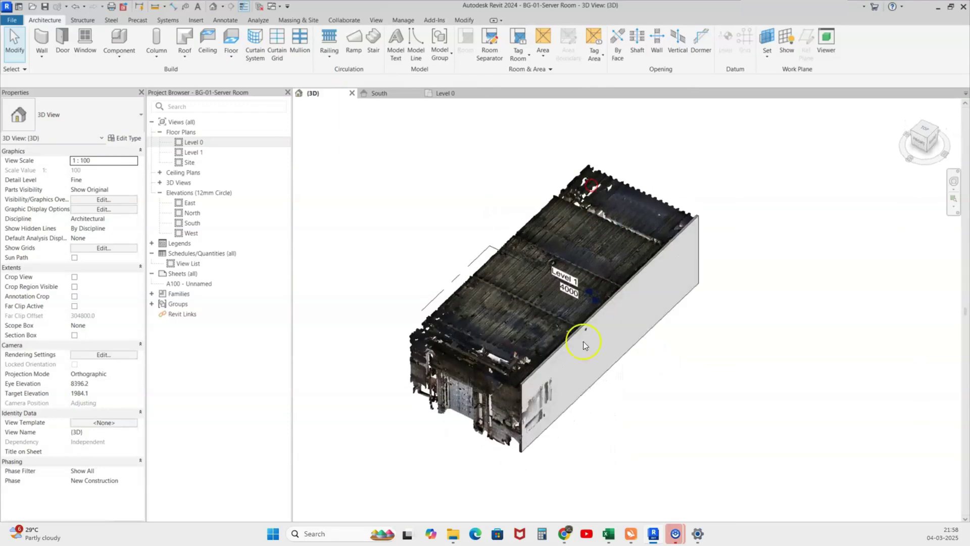
pyautogui.scroll(4, 535, 384)
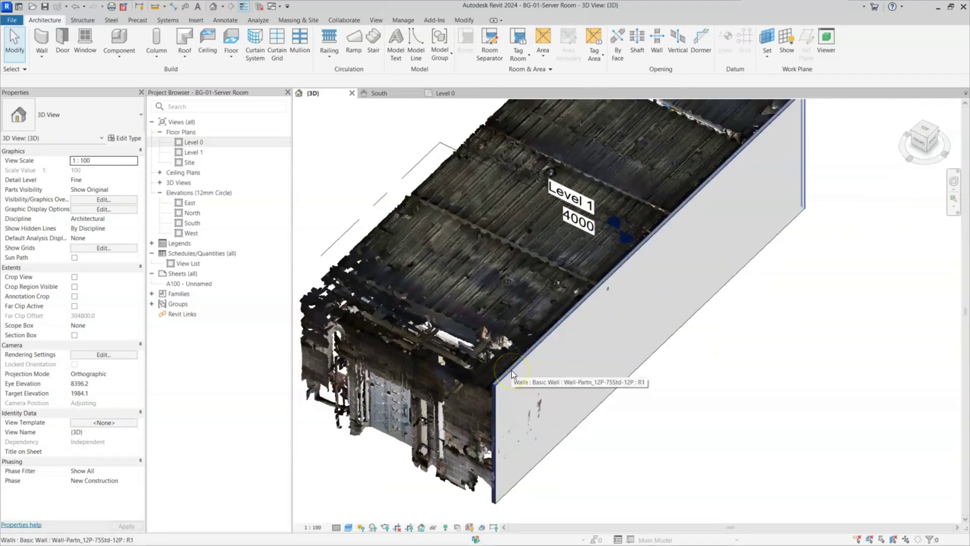
pyautogui.click(513, 370)
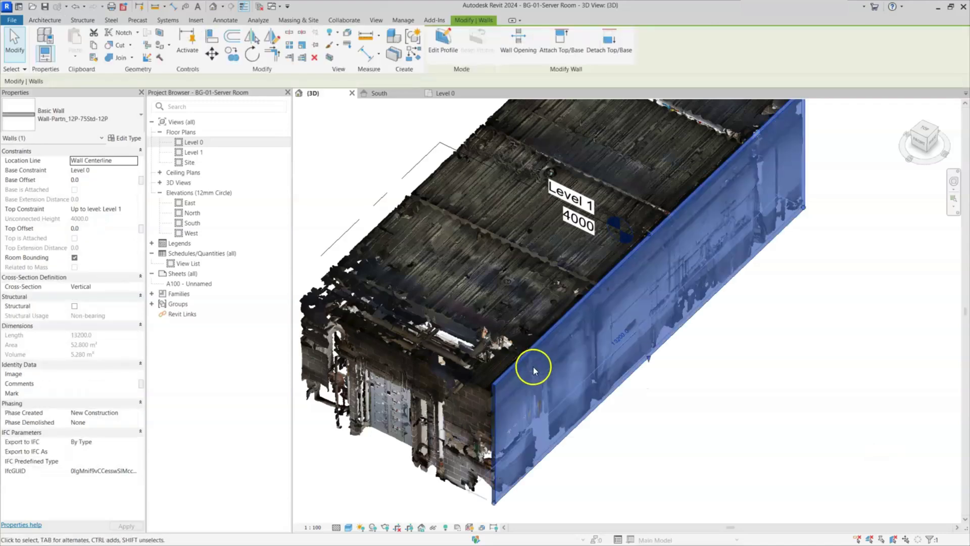
pyautogui.press('Escape')
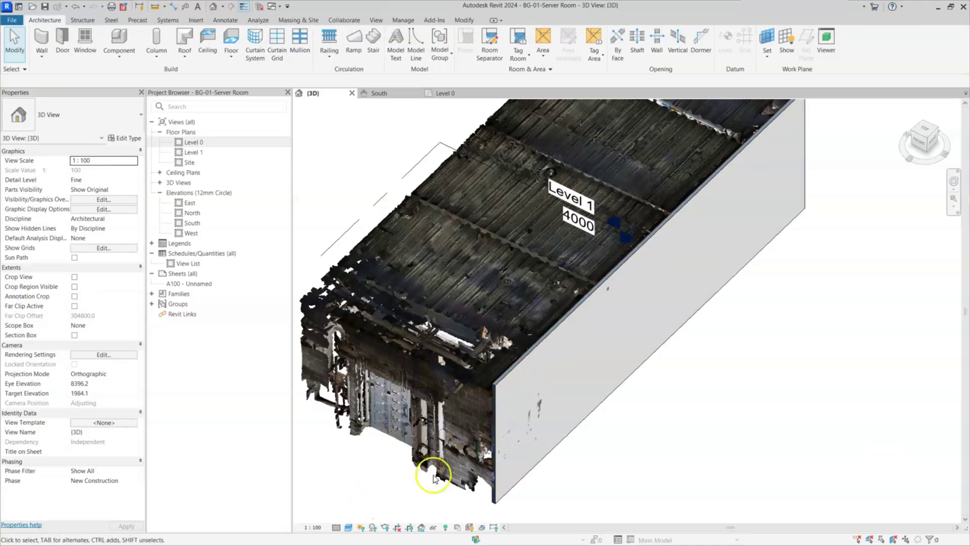
# Step: Set the 3D view's visual style to Wireframe to see the point cloud through the wall
pyautogui.click(349, 527)
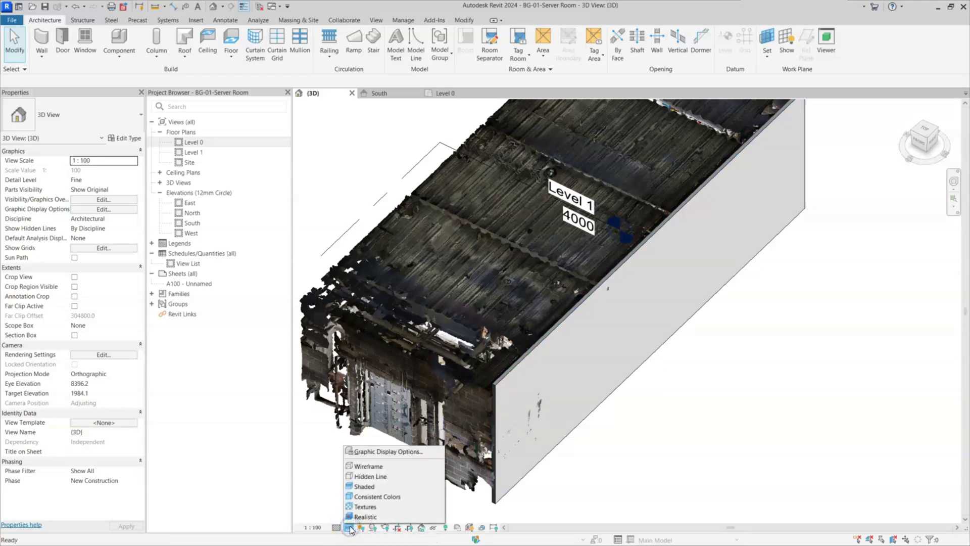
pyautogui.click(369, 465)
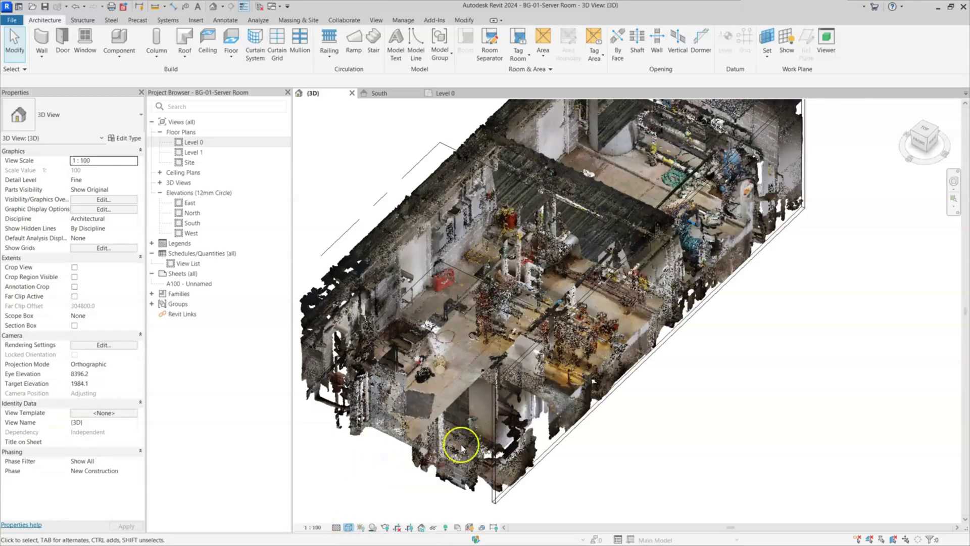
pyautogui.scroll(2, 506, 354)
pyautogui.scroll(-2, 497, 367)
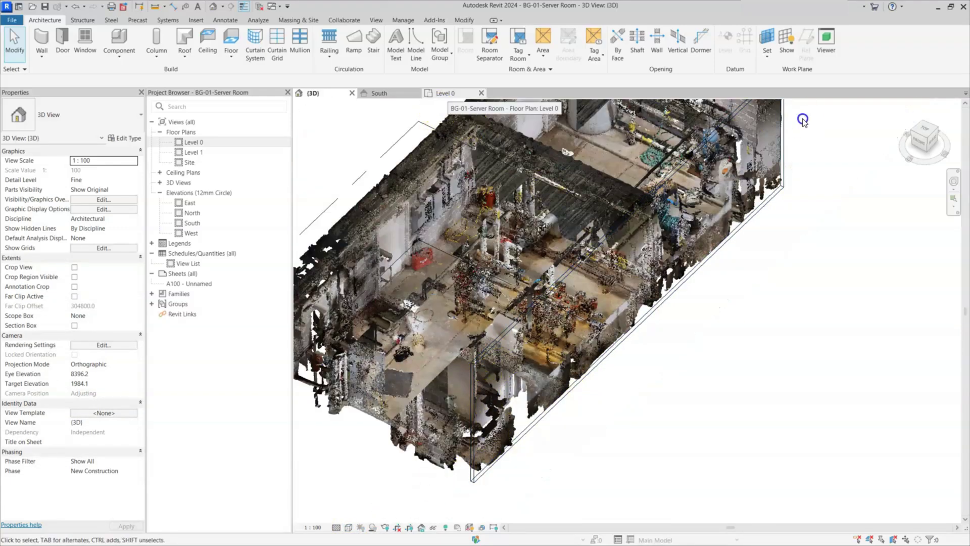
# Step: Return to the Level 0 floor plan and set its visual style to Wireframe
pyautogui.click(447, 94)
pyautogui.scroll(3, 601, 334)
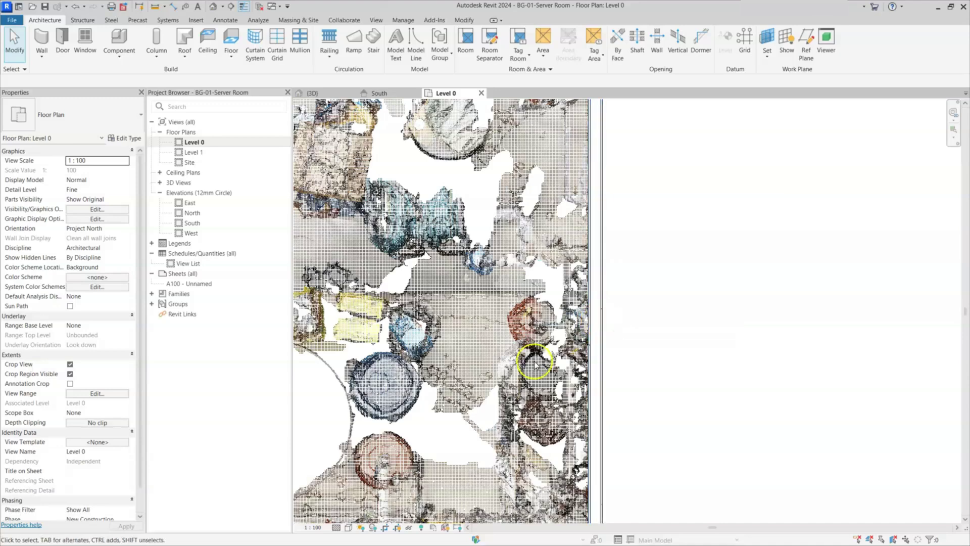
pyautogui.click(349, 527)
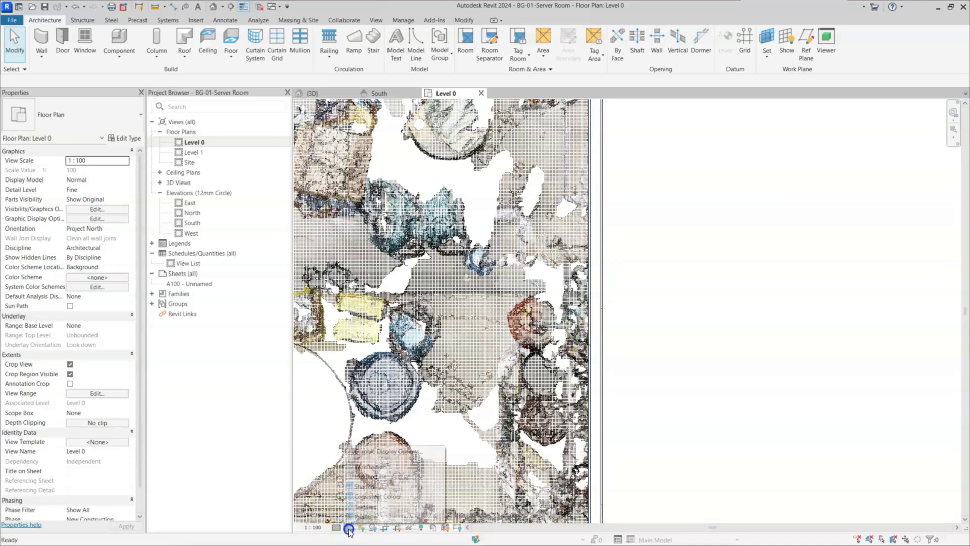
pyautogui.click(364, 487)
pyautogui.scroll(3, 592, 319)
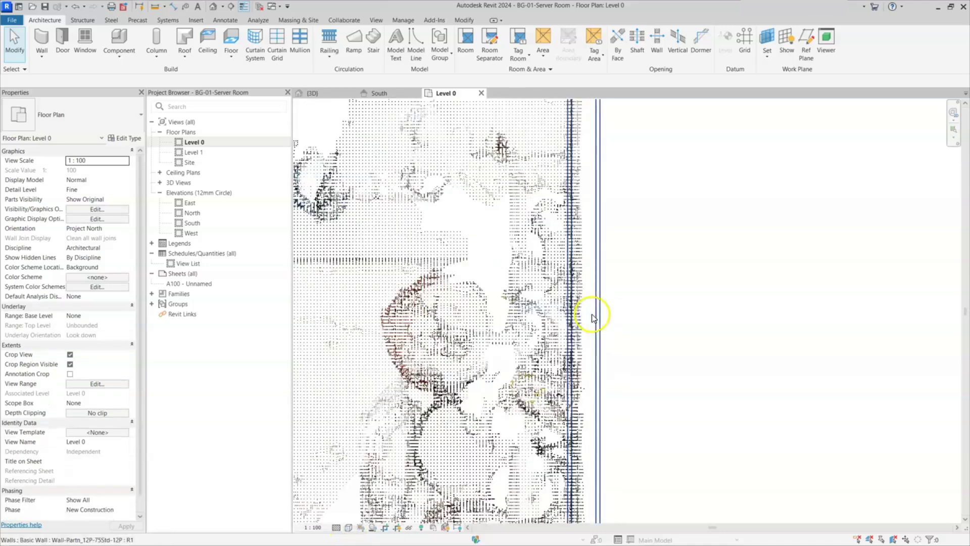
# Step: Move the east wall slightly outward so its inner face lines up with the point cloud edge, checking the alignment along it
pyautogui.click(570, 339)
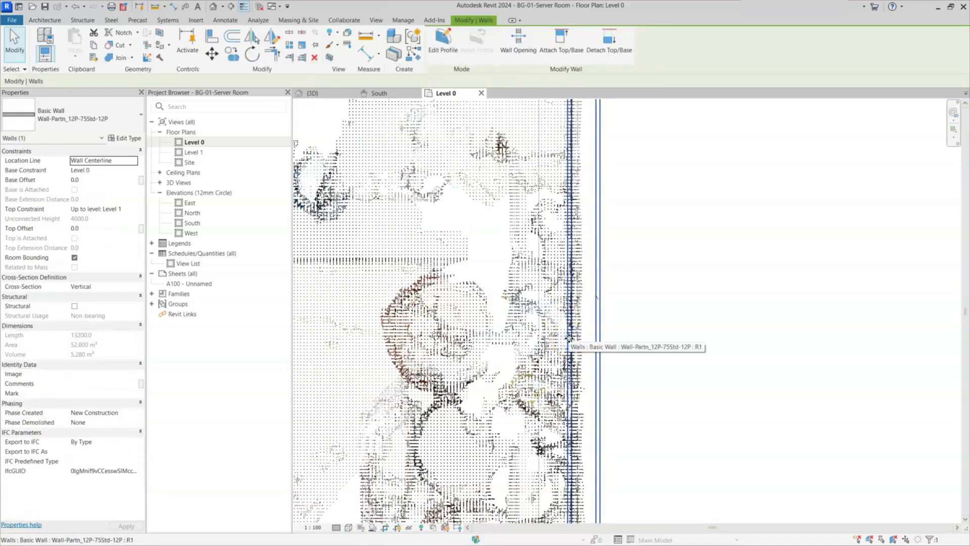
pyautogui.moveTo(579, 338); pyautogui.dragTo(580, 338)
pyautogui.scroll(-3, 609, 252)
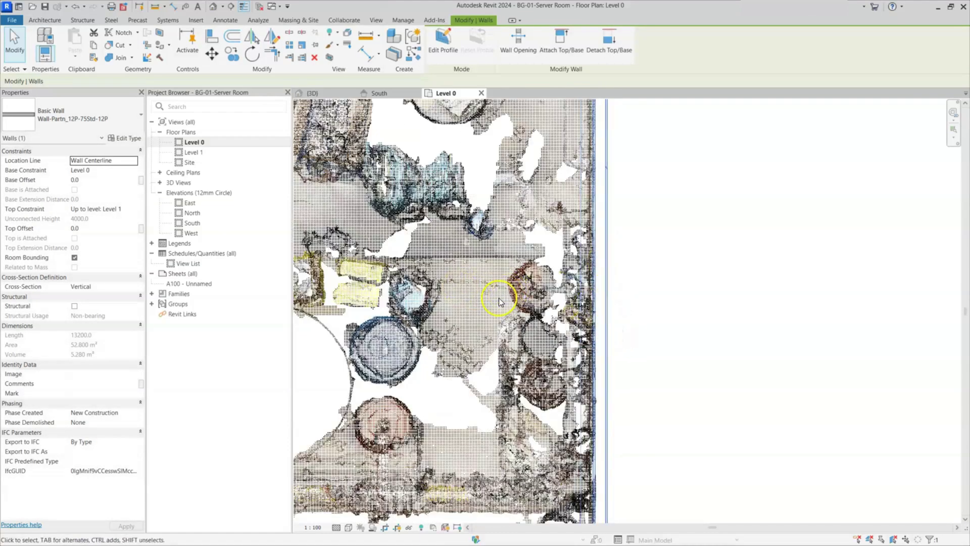
pyautogui.scroll(2, 602, 316)
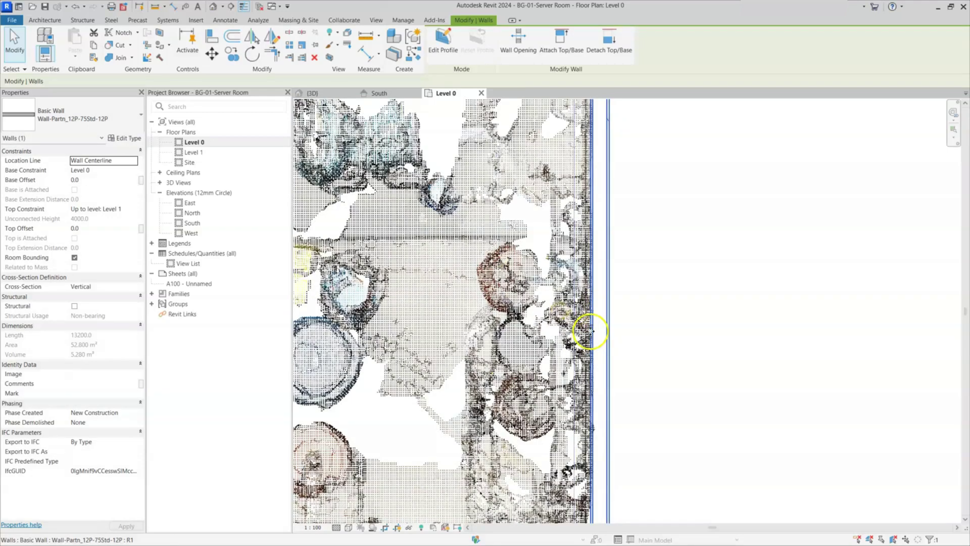
pyautogui.scroll(4, 589, 338)
pyautogui.scroll(-5, 592, 337)
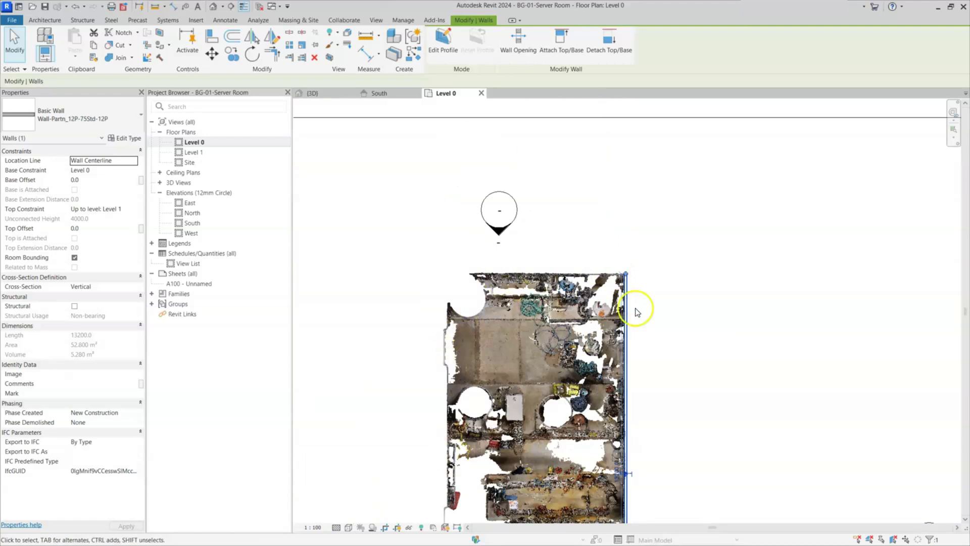
pyautogui.click(45, 21)
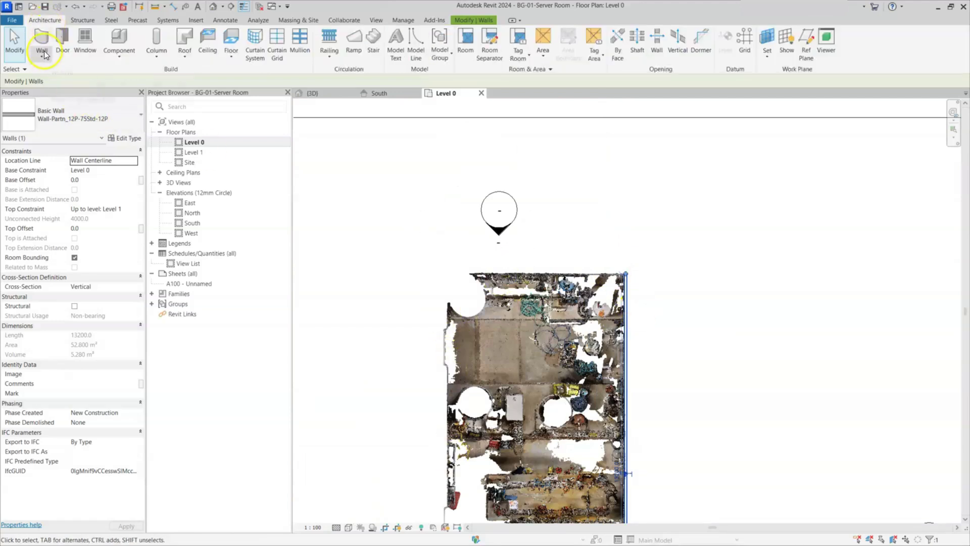
pyautogui.click(42, 42)
pyautogui.press('Escape')
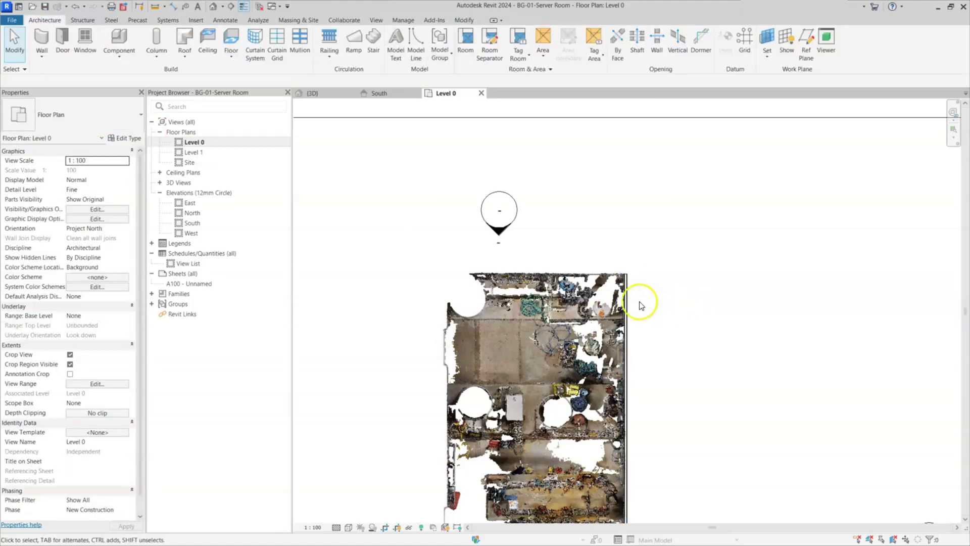
# Step: Draw a horizontal north wall about 5800 mm long along the point cloud's upper edge, using the same type as the east wall
pyautogui.scroll(2, 641, 305)
pyautogui.click(621, 273)
pyautogui.rightClick(624, 275)
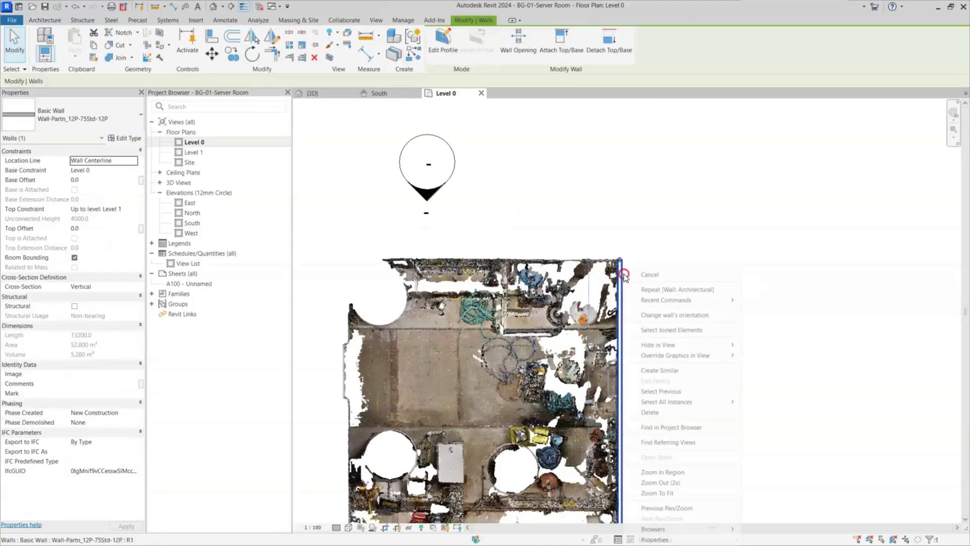
pyautogui.click(660, 374)
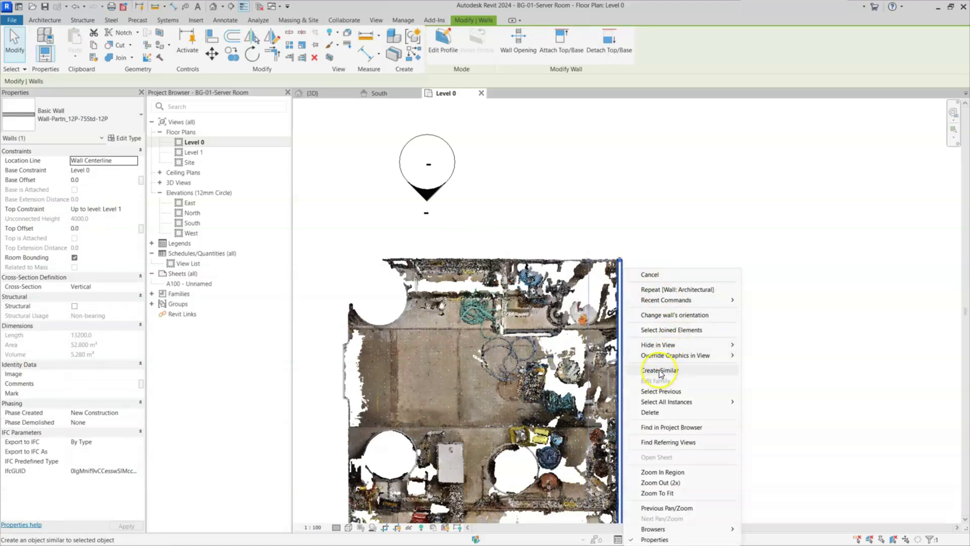
pyautogui.click(610, 260)
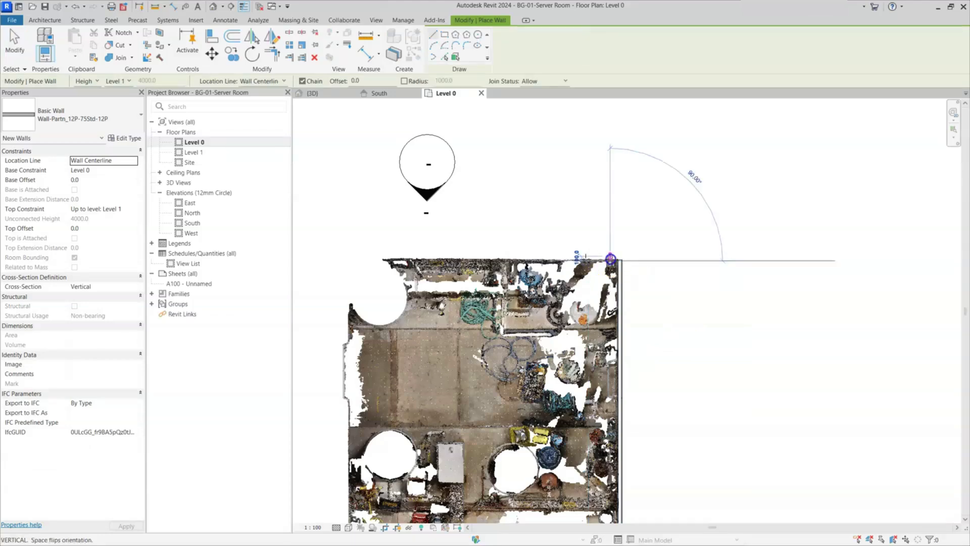
pyautogui.click(342, 260)
pyautogui.press('Escape')
pyautogui.press('Escape')
# Step: Shift the north wall slightly outward so its inner face lines up with the point cloud edge
pyautogui.scroll(2, 490, 268)
pyautogui.click(561, 261)
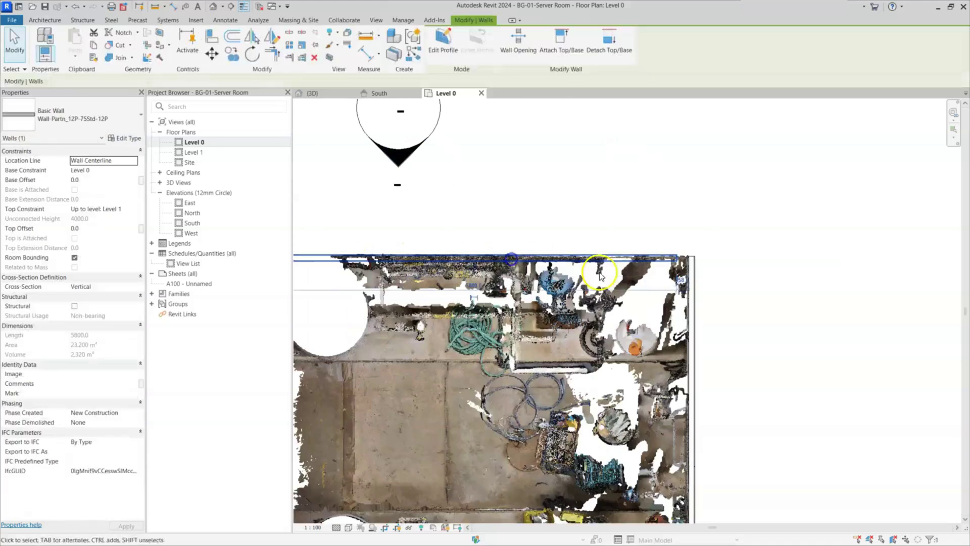
pyautogui.scroll(1, 560, 262)
pyautogui.moveTo(600, 256); pyautogui.dragTo(602, 248)
pyautogui.click(621, 265)
pyautogui.scroll(-1, 623, 268)
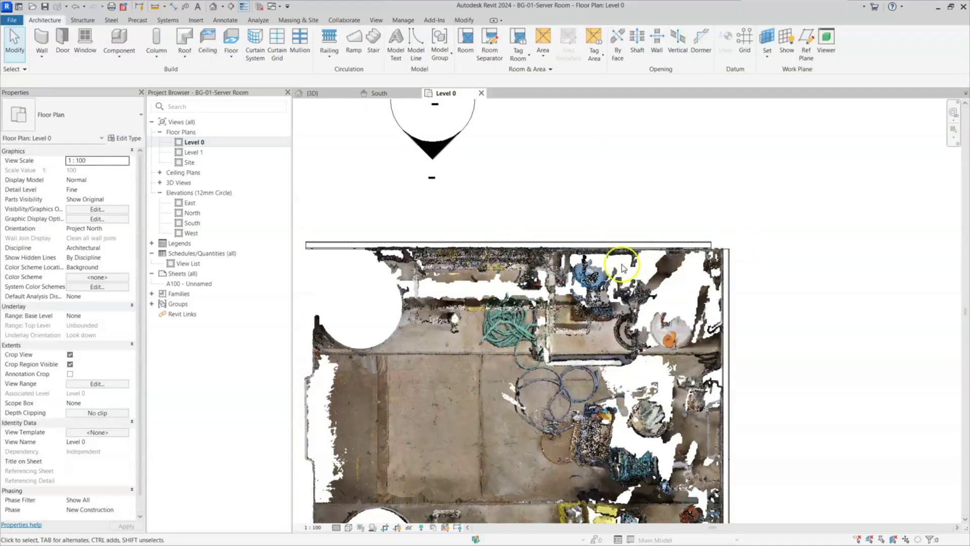
# Step: Join the north and east walls at their shared corner with Trim/Extend to Corner
pyautogui.scroll(2, 727, 247)
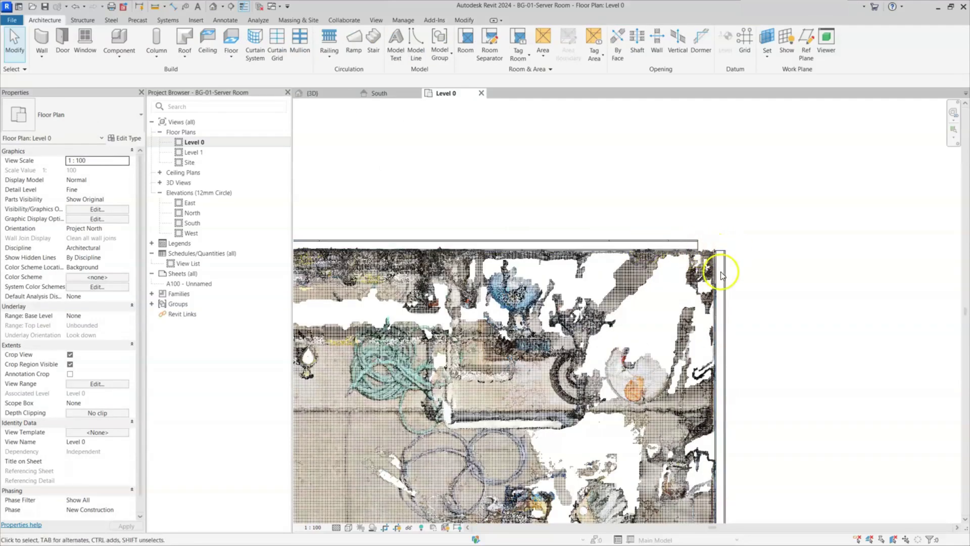
pyautogui.click(465, 21)
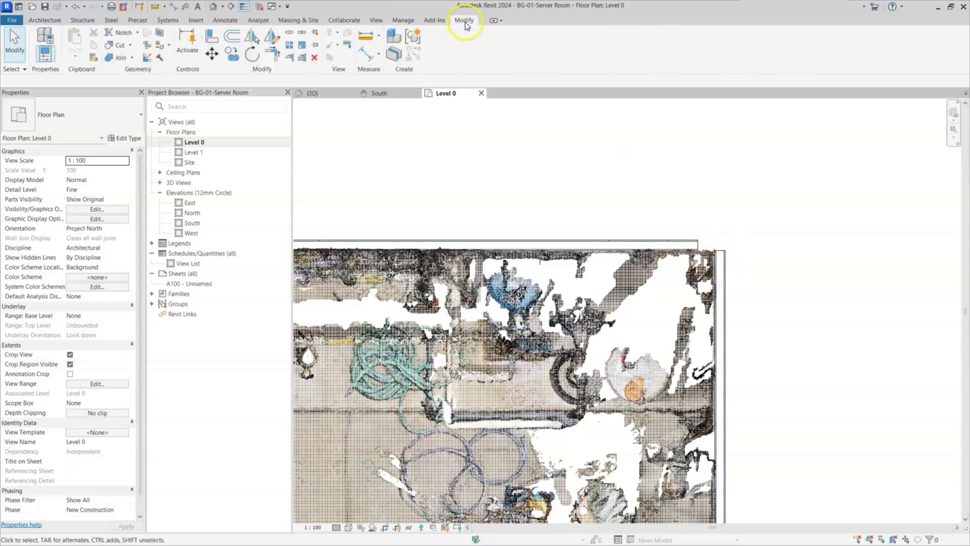
pyautogui.click(273, 54)
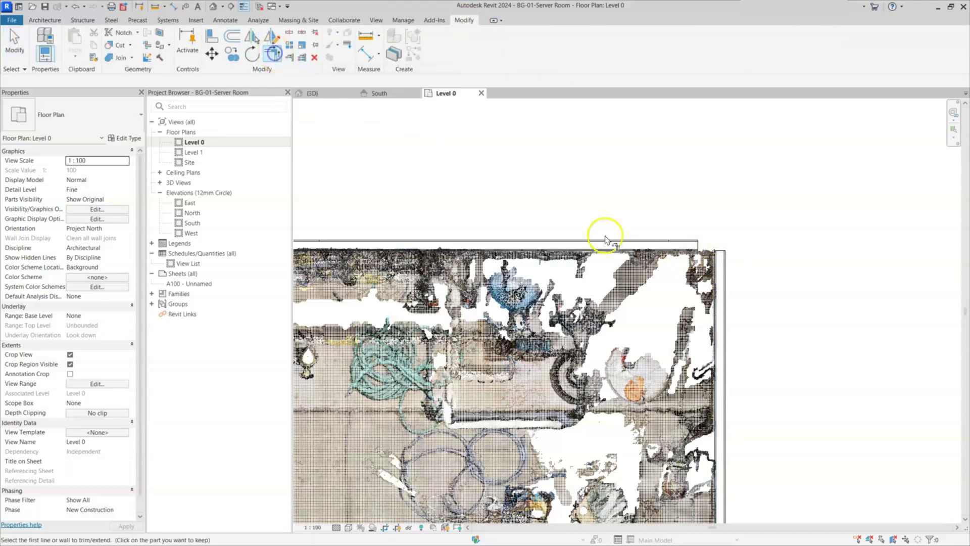
pyautogui.click(671, 251)
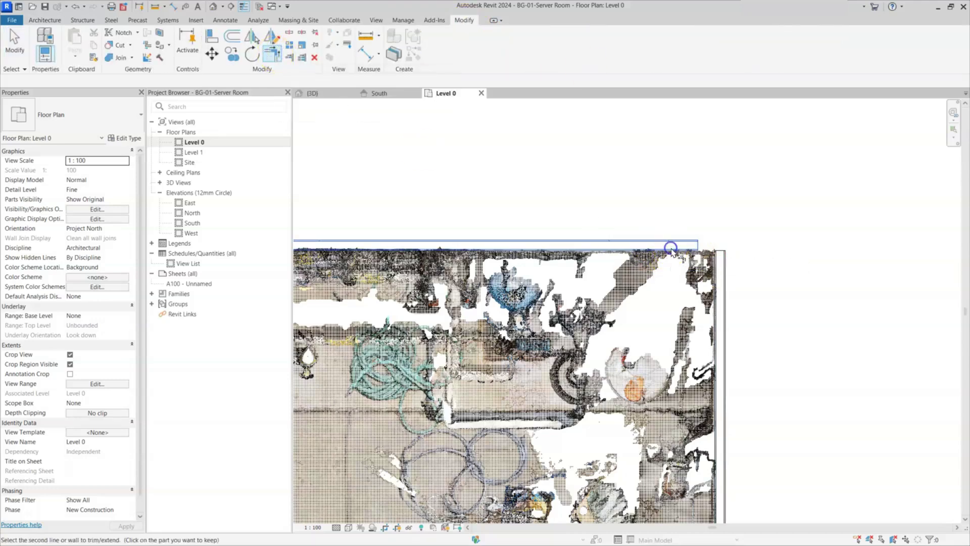
pyautogui.click(714, 277)
pyautogui.scroll(-2, 714, 277)
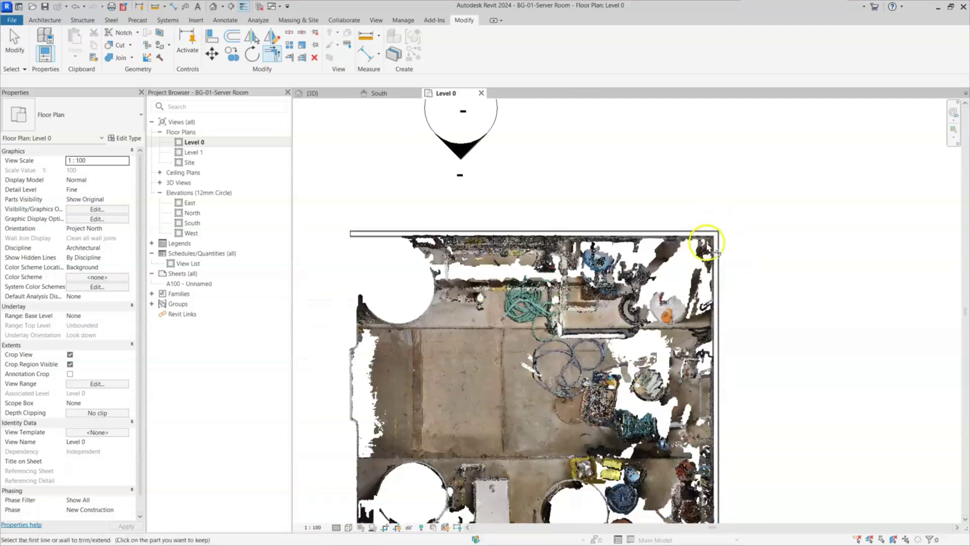
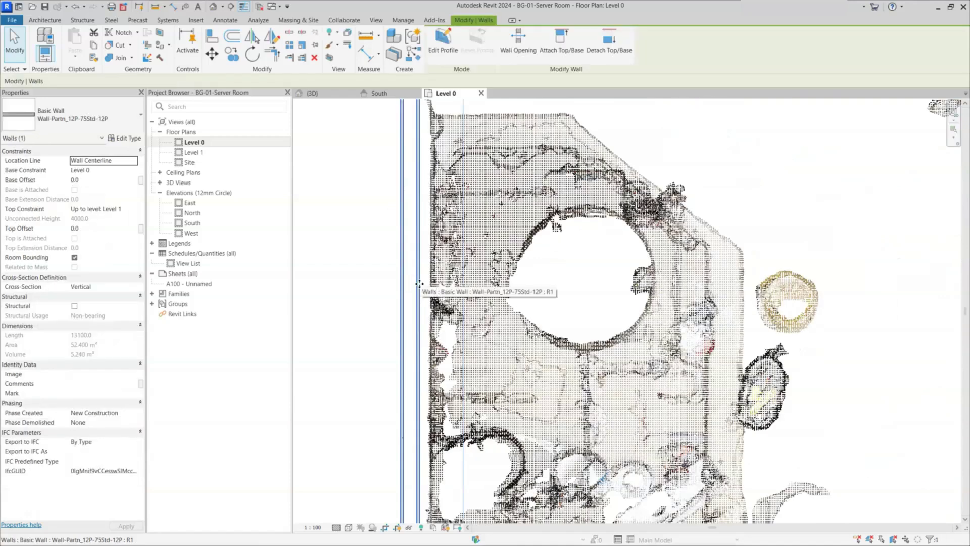
# Step: Try moving the west wall horizontally toward the point cloud edge with the Move tool, and undo that move
pyautogui.click(421, 316)
pyautogui.click(419, 320)
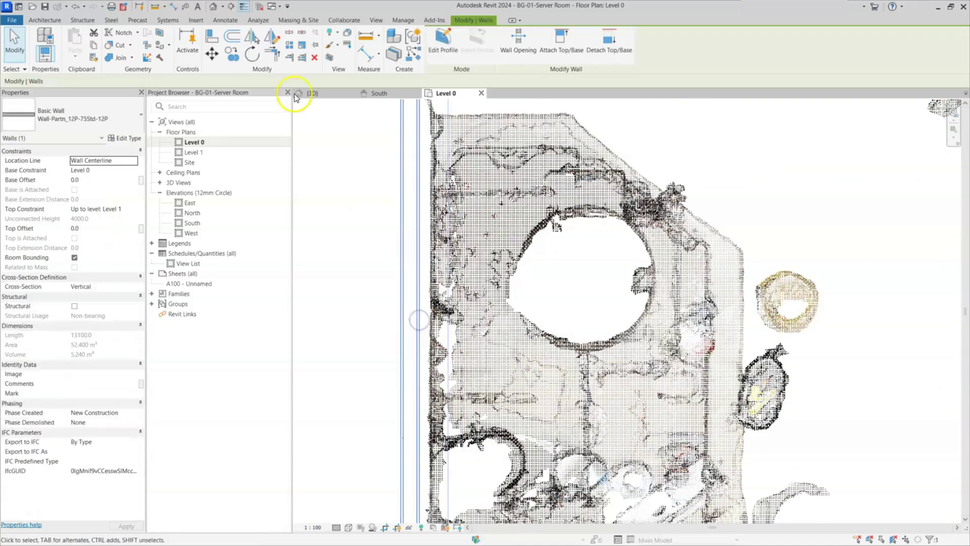
pyautogui.click(212, 54)
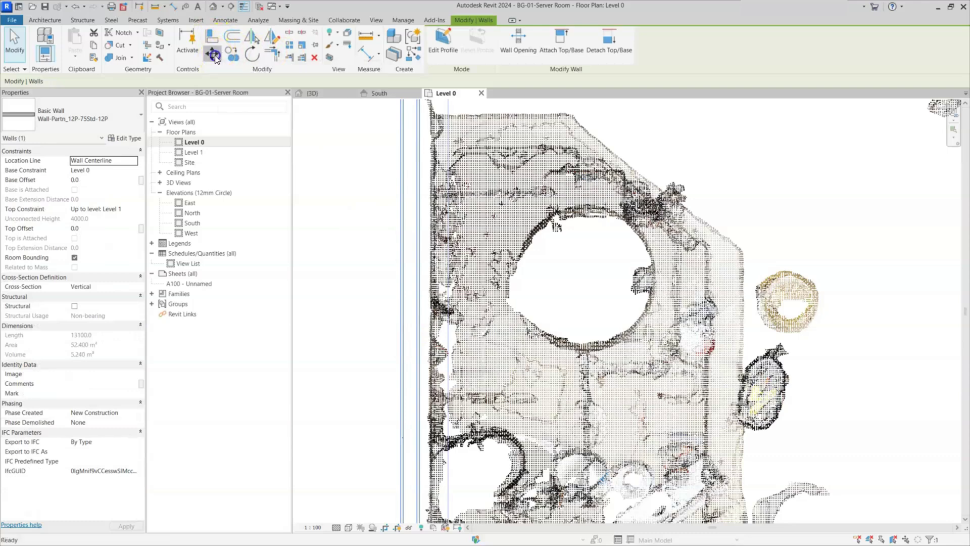
pyautogui.click(419, 297)
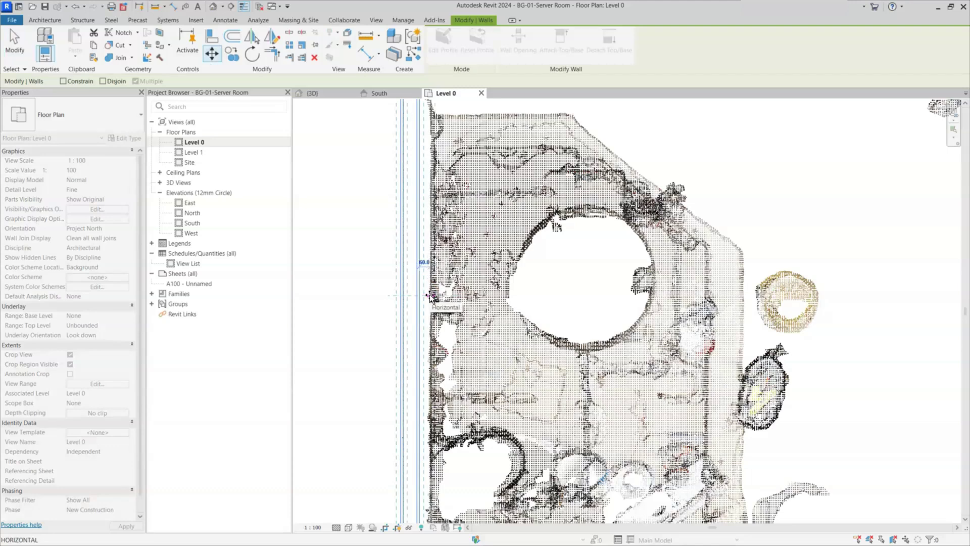
pyautogui.click(430, 296)
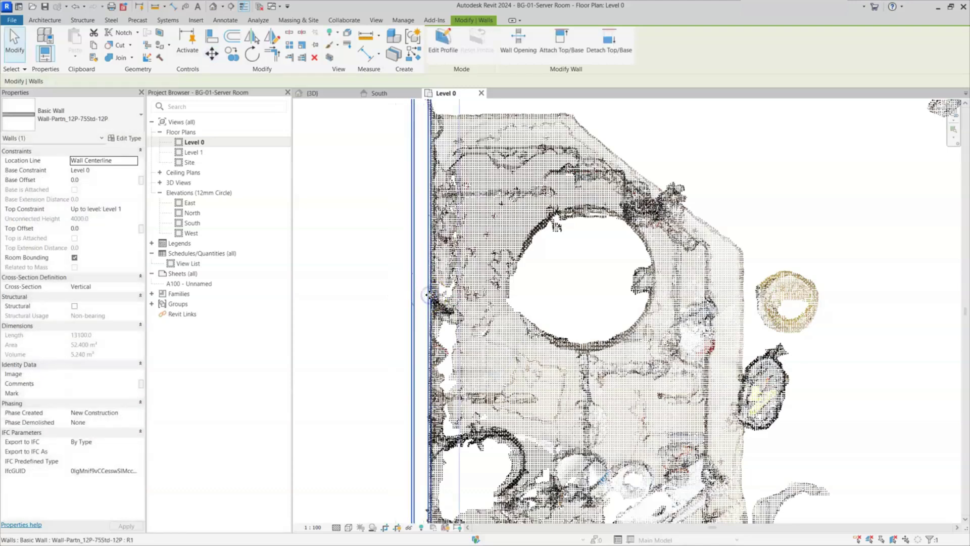
pyautogui.press('Escape')
pyautogui.hotkey('ctrl', 'z')
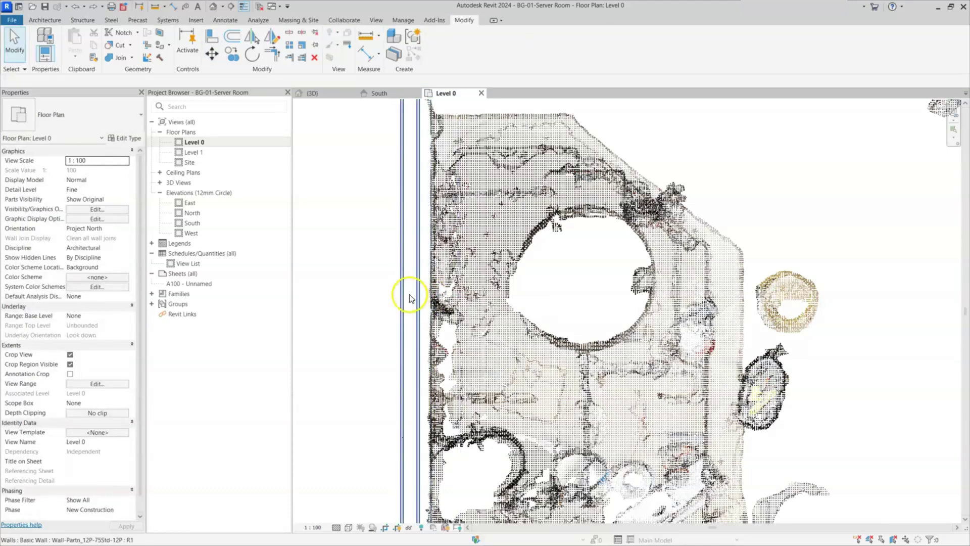
# Step: Nudge the west wall inward in small increments until its inner face meets the point cloud edge
pyautogui.click(418, 276)
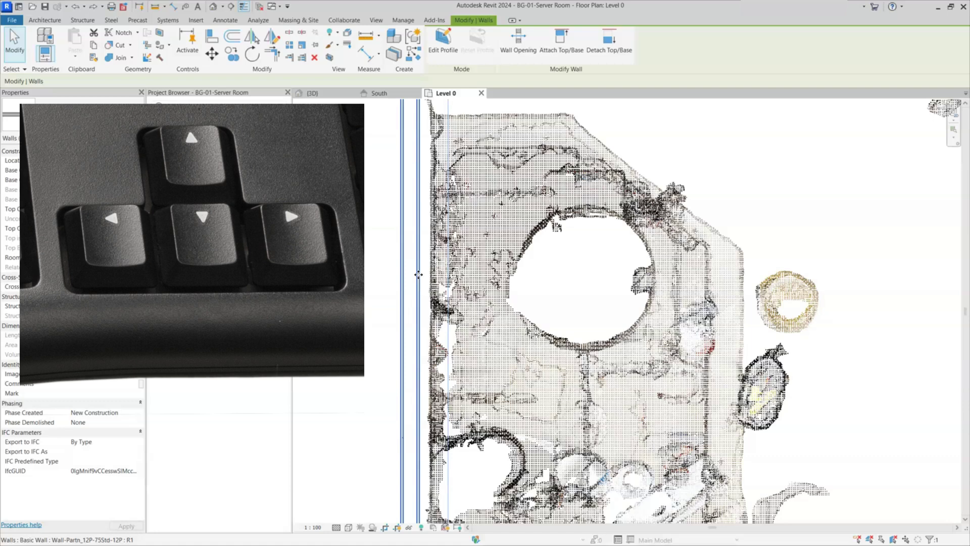
pyautogui.press('Right')
pyautogui.press('Right')
pyautogui.press('Right')
pyautogui.press('Right')
pyautogui.press('Right')
pyautogui.press('Right')
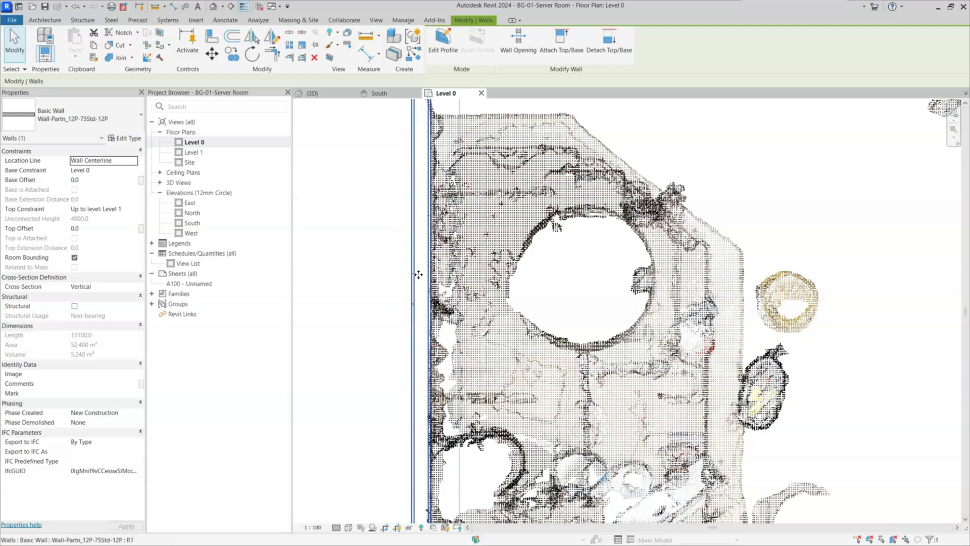
pyautogui.scroll(-3, 414, 286)
pyautogui.scroll(-2, 447, 260)
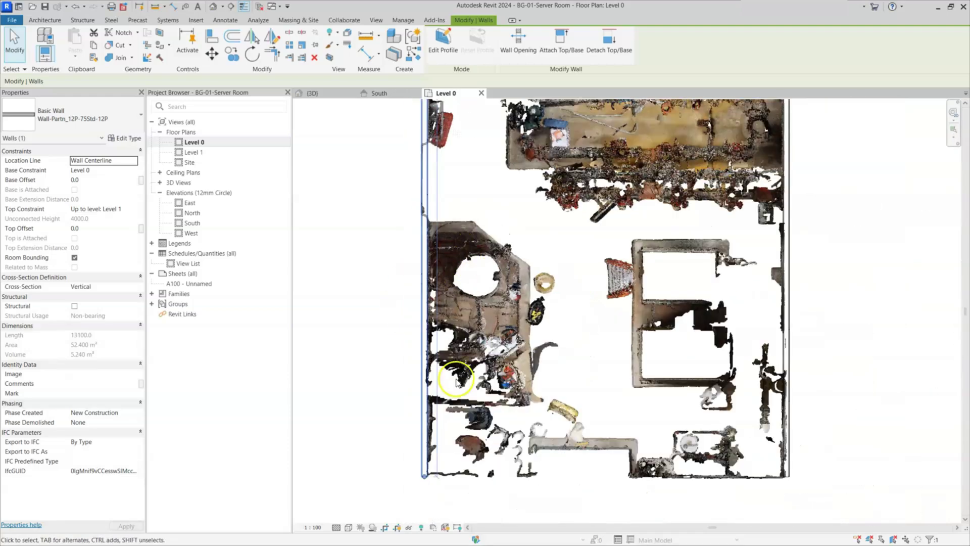
pyautogui.scroll(3, 457, 384)
pyautogui.click(443, 347)
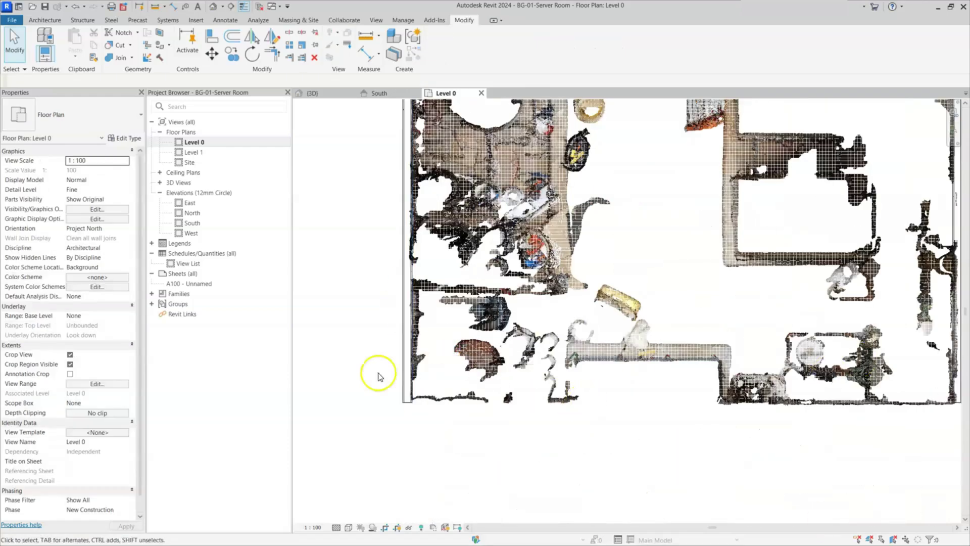
# Step: Draw a horizontal south wall about 5600 mm long along the point cloud's lower edge, using the same type as the west wall
pyautogui.click(406, 343)
pyautogui.rightClick(404, 345)
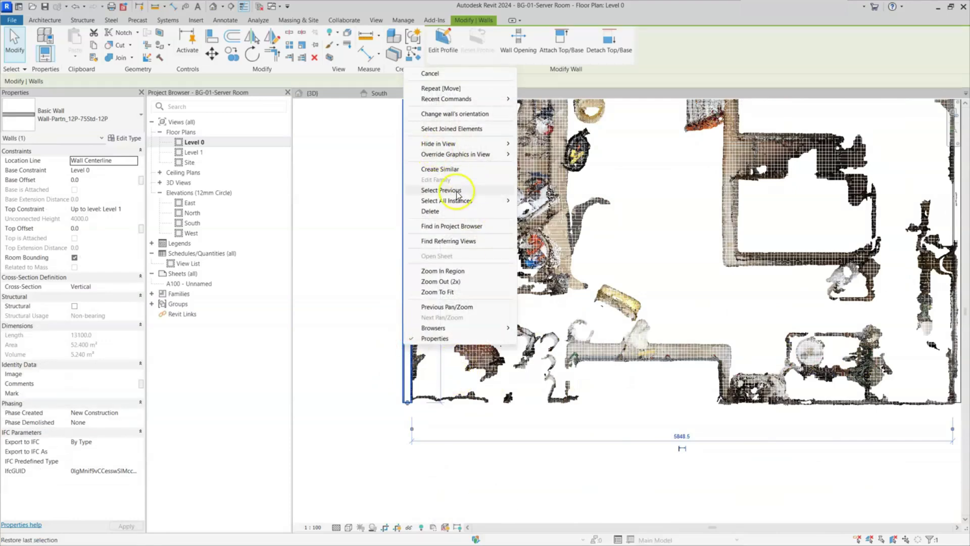
pyautogui.click(441, 169)
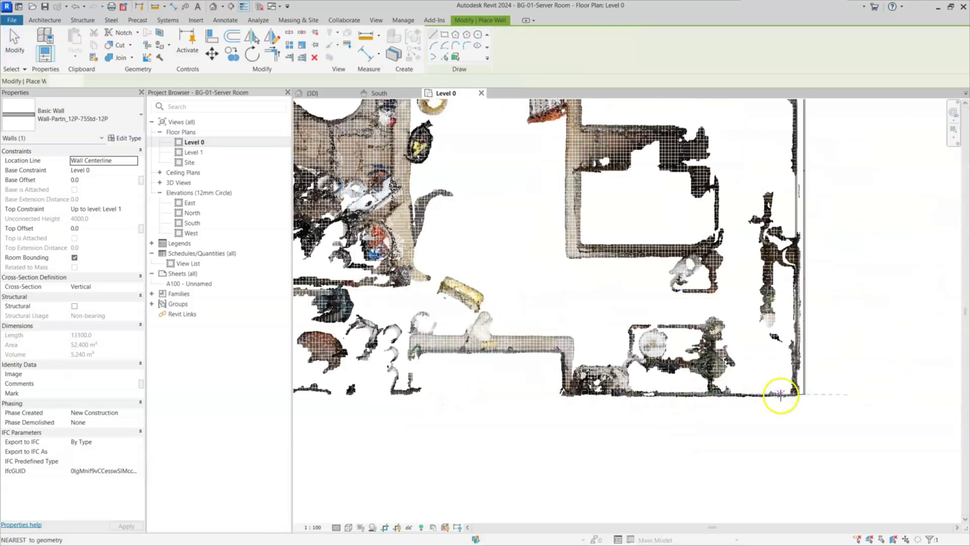
pyautogui.click(780, 395)
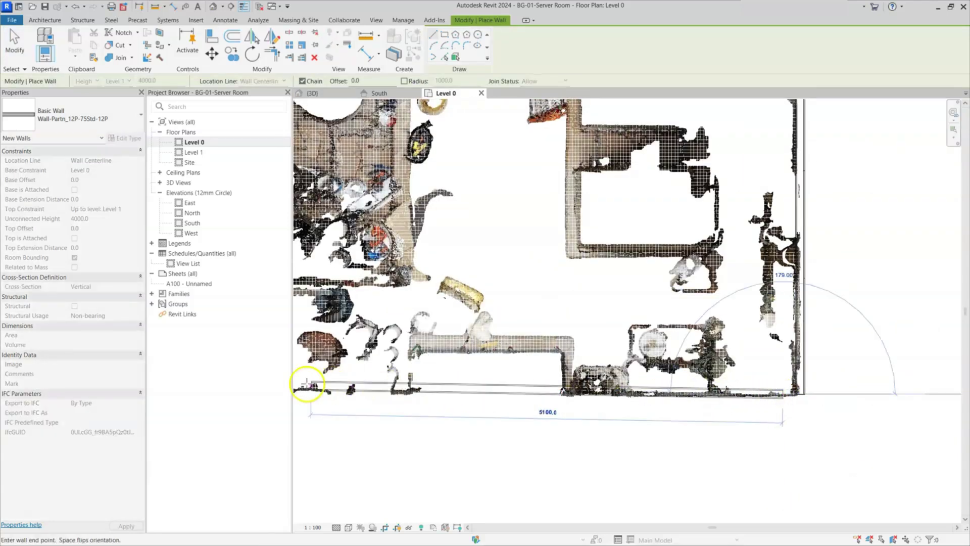
pyautogui.moveTo(303, 386); pyautogui.dragTo(460, 383, button='middle')
pyautogui.click(433, 383)
pyautogui.press('Escape')
pyautogui.moveTo(710, 411); pyautogui.dragTo(494, 400, button='middle')
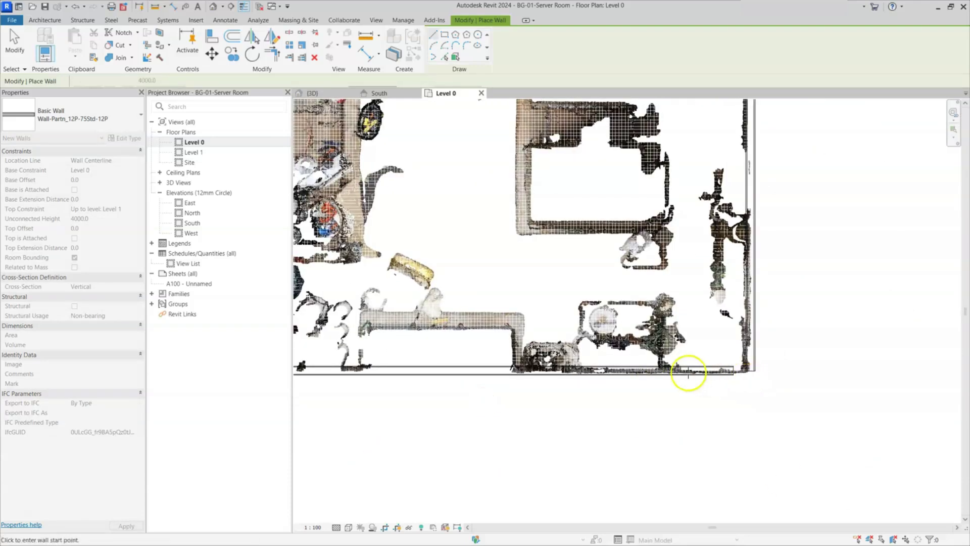
pyautogui.scroll(3, 665, 368)
pyautogui.press('Escape')
pyautogui.press('Escape')
# Step: Move the south wall vertically outward so its inner face lines up with the point cloud edge
pyautogui.click(671, 361)
pyautogui.scroll(2, 672, 358)
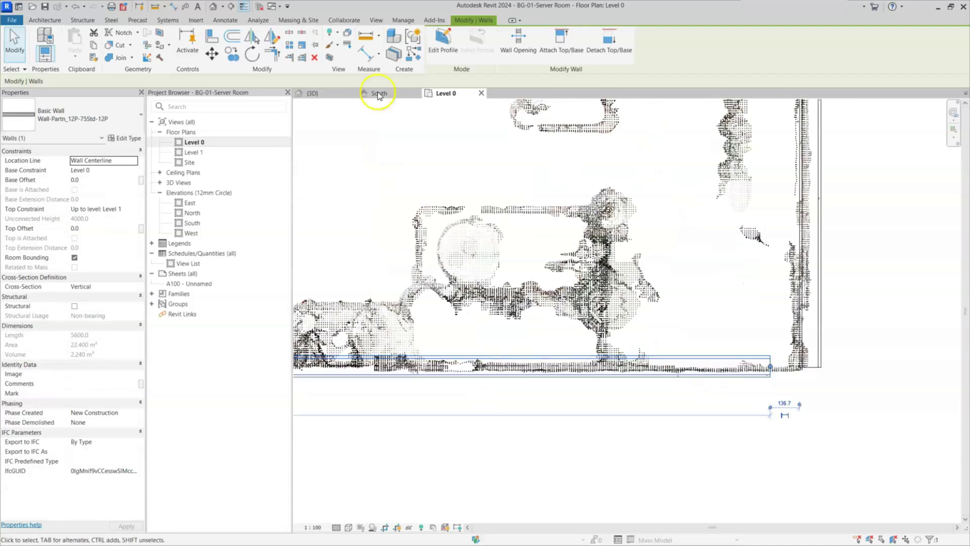
pyautogui.click(212, 54)
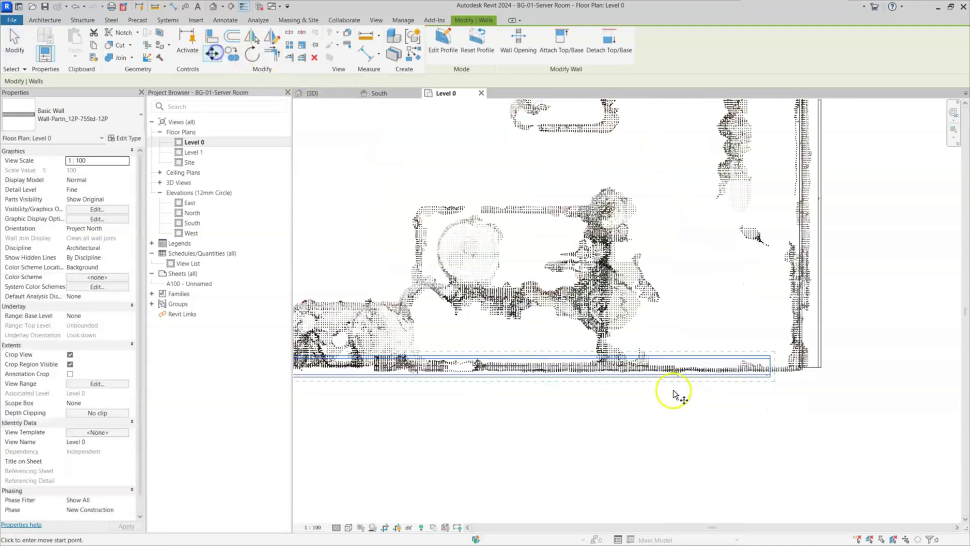
pyautogui.click(572, 358)
pyautogui.click(572, 371)
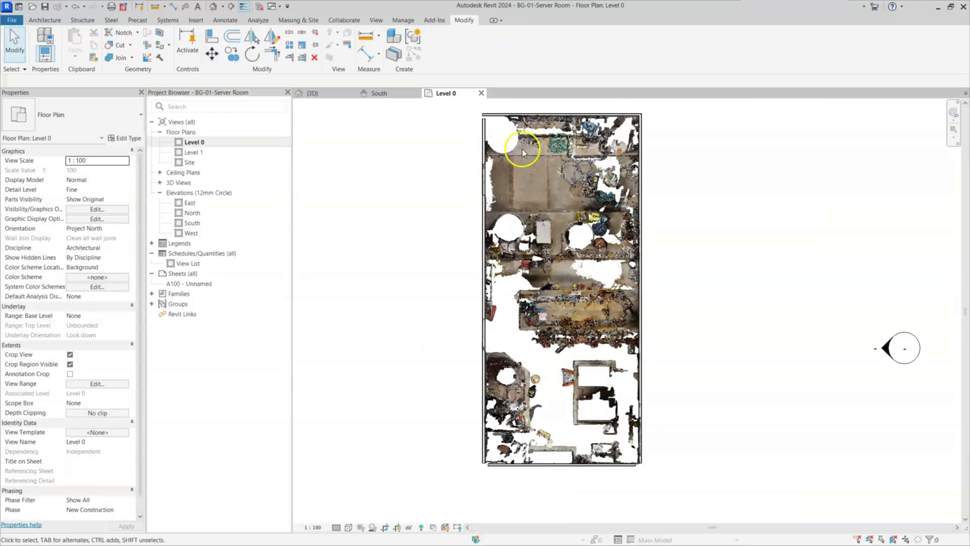
# Step: Join the remaining open wall corners with Trim/Extend to Corner so the four walls form a closed rectangle
pyautogui.click(272, 53)
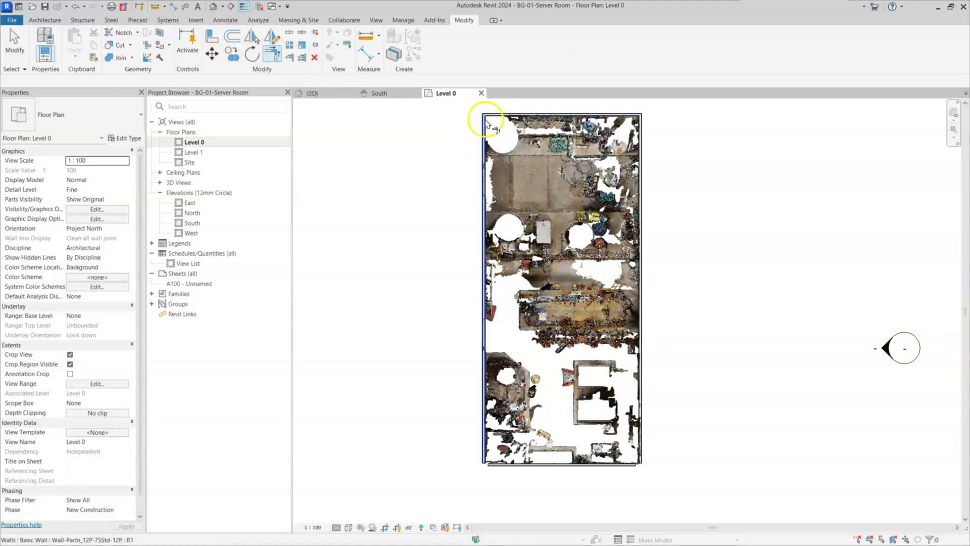
pyautogui.scroll(4, 498, 477)
pyautogui.click(474, 431)
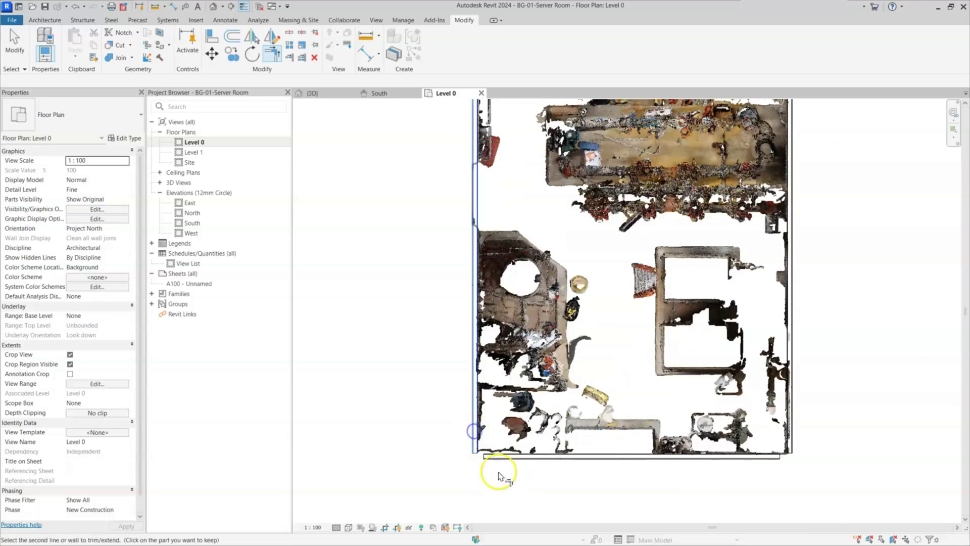
pyautogui.click(498, 456)
pyautogui.keyDown('shift'); pyautogui.hscroll(3, 627, 470); pyautogui.keyUp('shift')
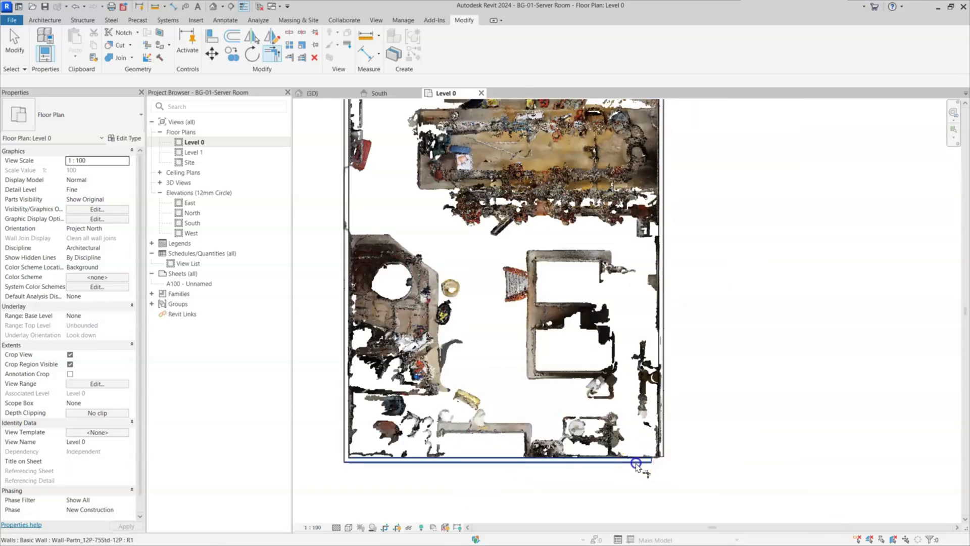
pyautogui.press('Escape')
pyautogui.press('Escape')
pyautogui.scroll(-3, 476, 480)
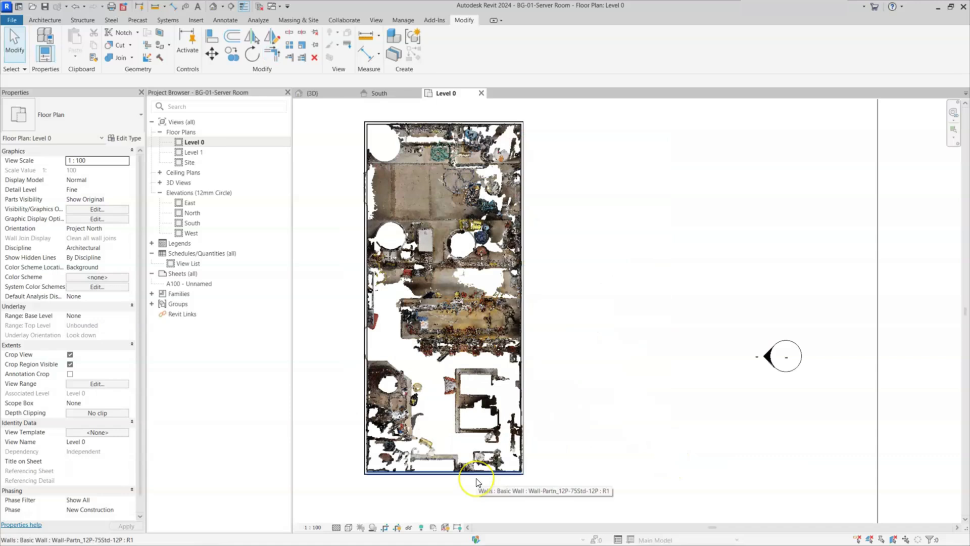
# Step: Draw a vertical wall 8400 mm long outside the room, east of the east wall, using the same type as the south wall
pyautogui.click(480, 478)
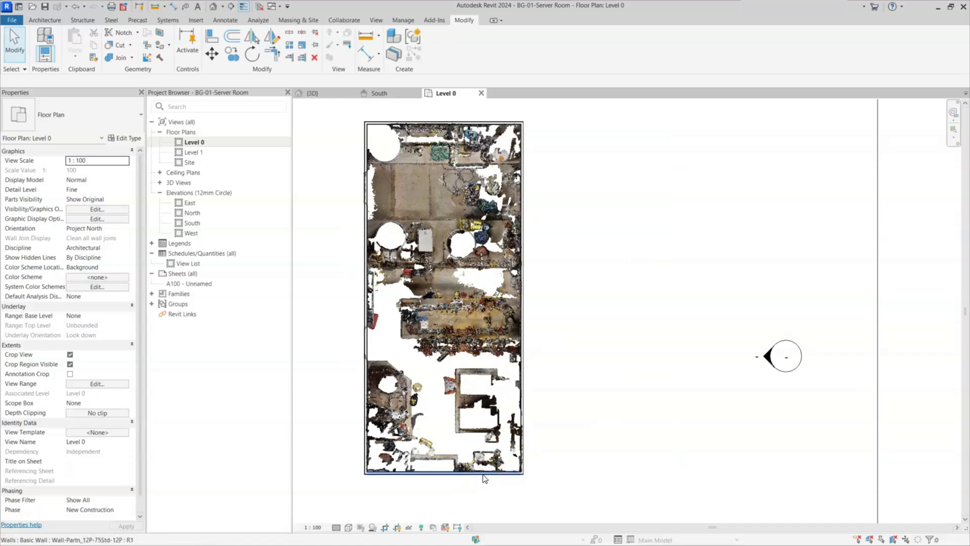
pyautogui.click(483, 477)
pyautogui.rightClick(483, 477)
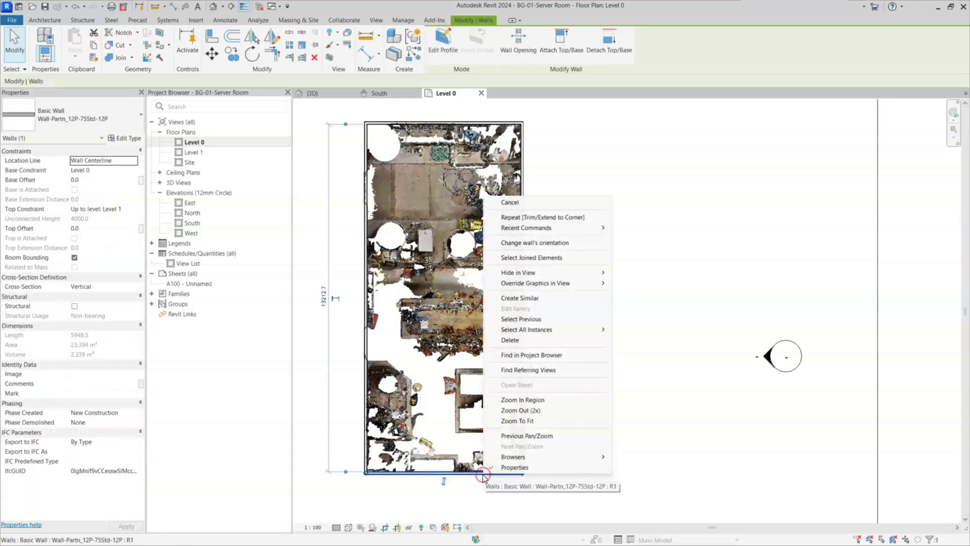
pyautogui.click(520, 298)
pyautogui.click(576, 377)
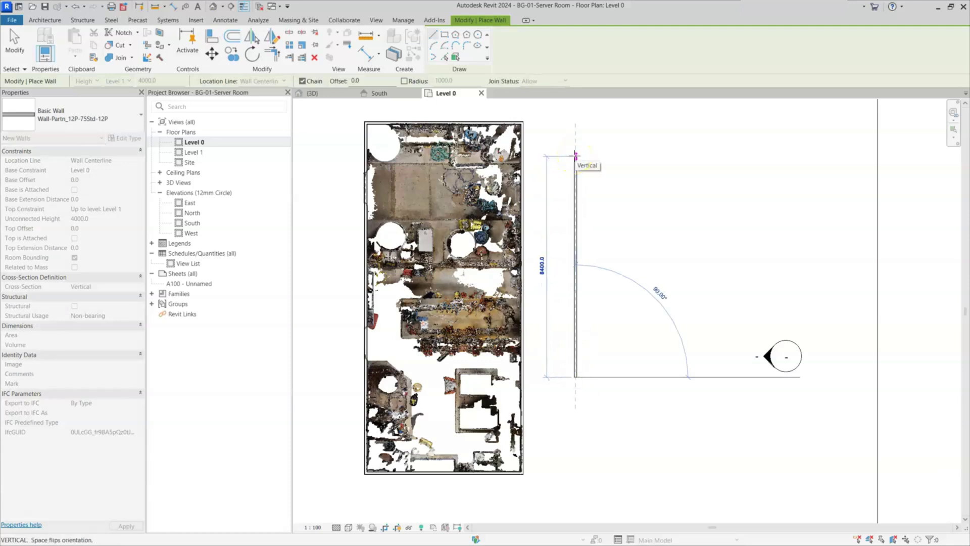
pyautogui.click(575, 155)
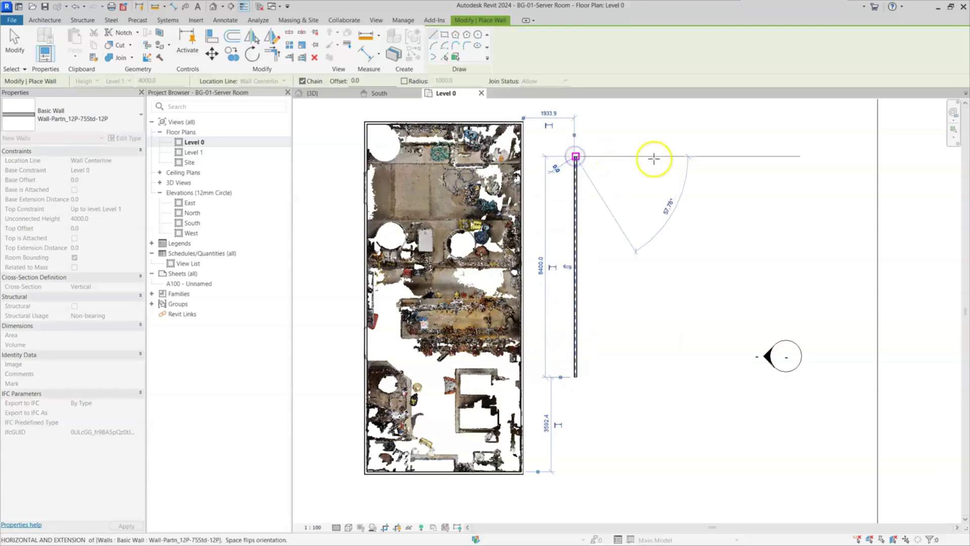
# Step: Continue the wall chain with a horizontal wall east, a vertical wall south and a diagonal wall back toward the first wall's south end
pyautogui.click(688, 157)
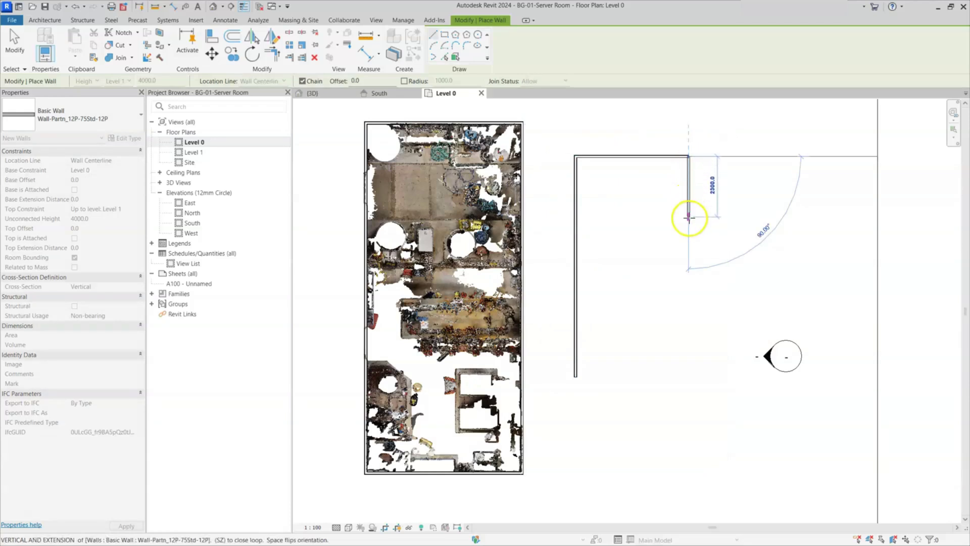
pyautogui.click(688, 254)
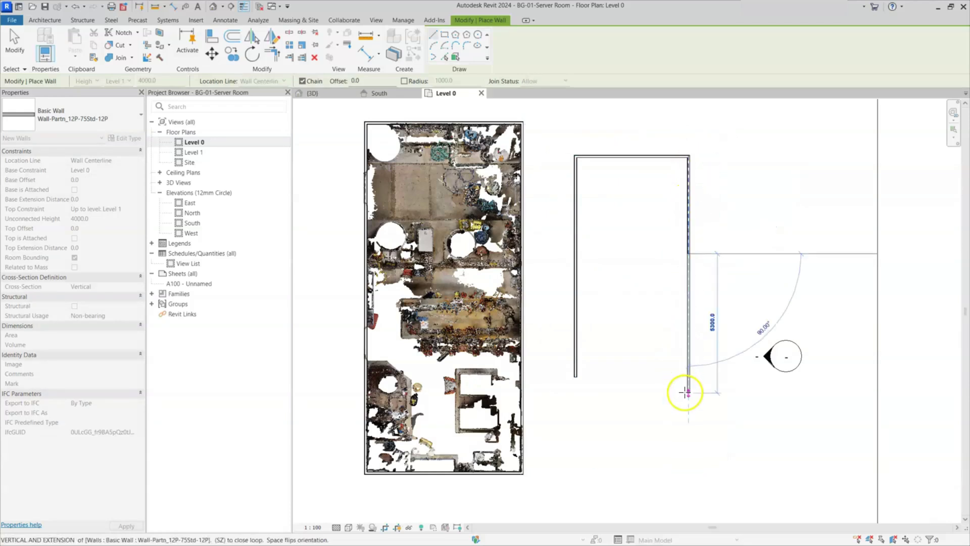
pyautogui.click(593, 376)
pyautogui.press('Escape')
pyautogui.press('Escape')
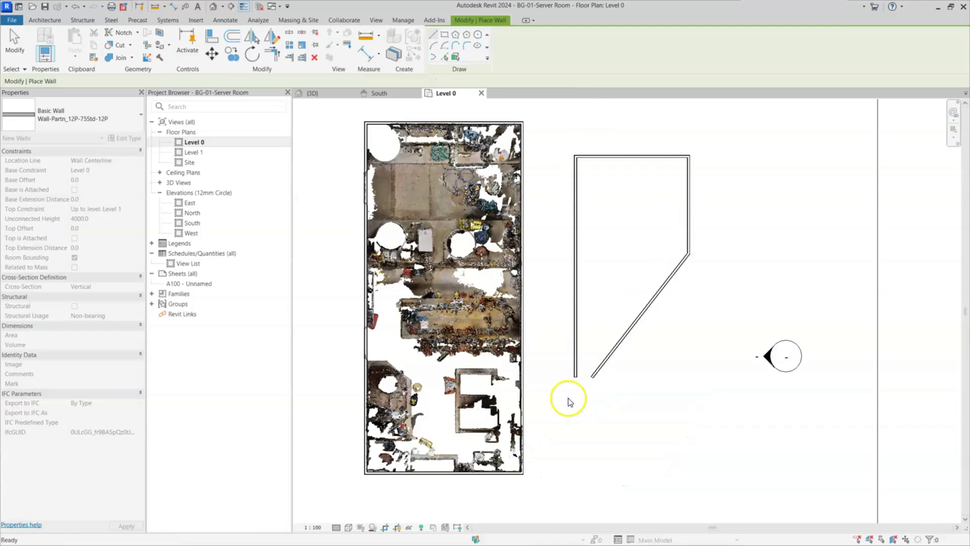
# Step: Select the whole chain of four walls outside the room and delete it
pyautogui.press('Tab')
pyautogui.click(634, 326)
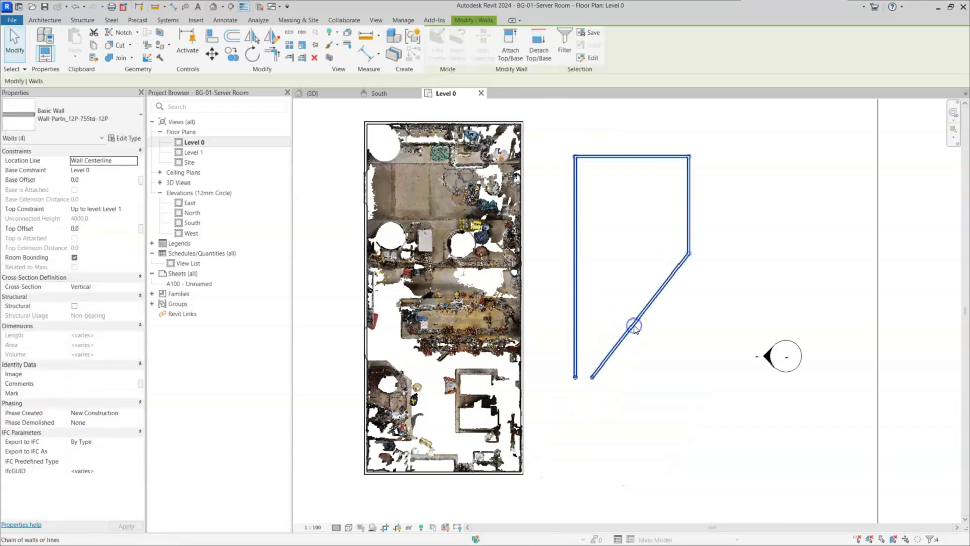
pyautogui.press('Delete')
pyautogui.click(619, 348)
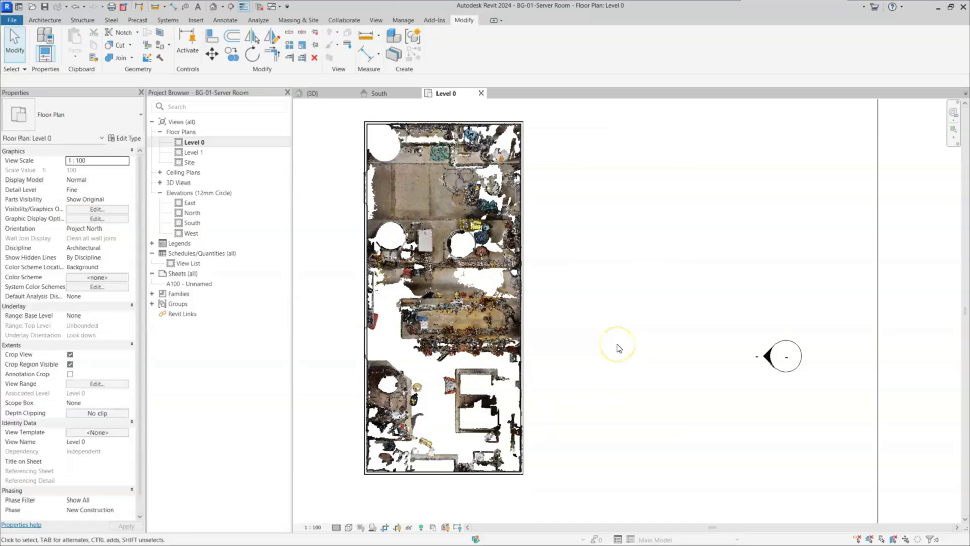
# Step: Switch to the 3D view, set its visual style to Shaded and check the room's walls from several sides
pyautogui.click(317, 96)
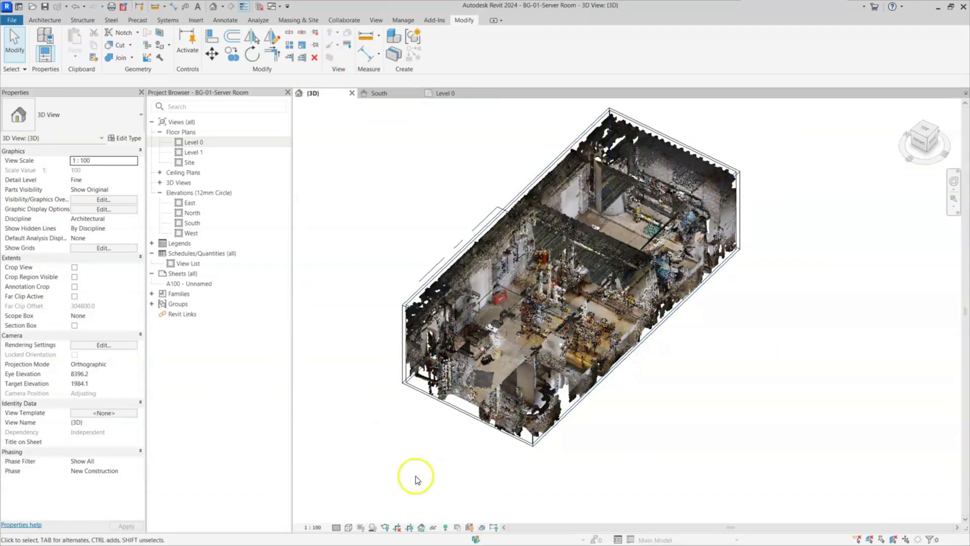
pyautogui.click(349, 527)
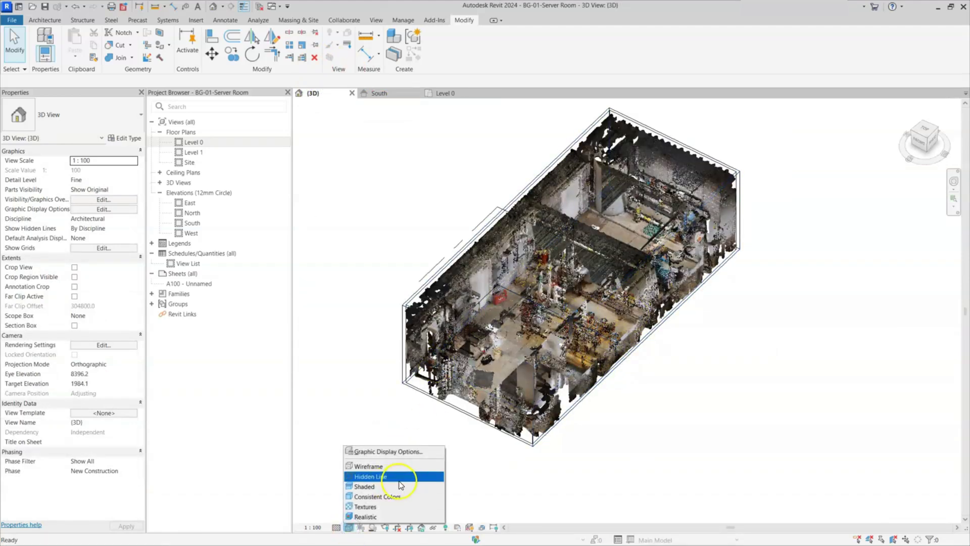
pyautogui.click(373, 486)
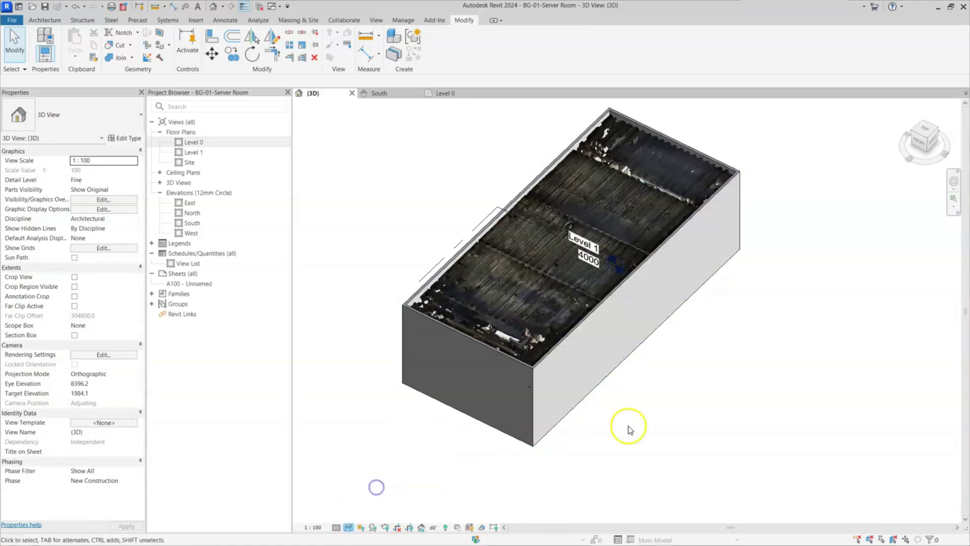
pyautogui.scroll(3, 620, 238)
pyautogui.keyDown('shift'); pyautogui.moveTo(684, 383); pyautogui.dragTo(871, 376, button='middle'); pyautogui.keyUp('shift')
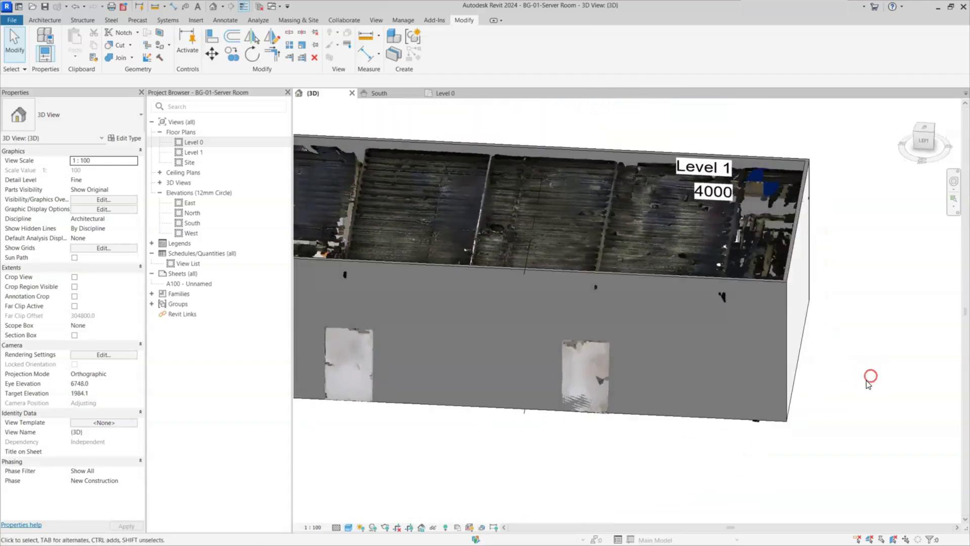
pyautogui.click(725, 397)
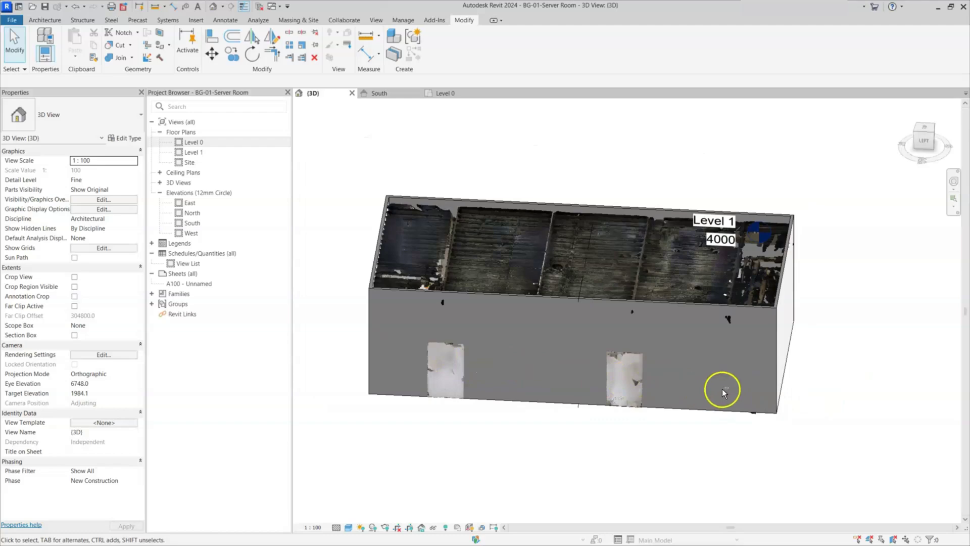
pyautogui.keyDown('shift'); pyautogui.moveTo(723, 393); pyautogui.dragTo(459, 369, button='middle'); pyautogui.keyUp('shift')
pyautogui.keyDown('shift'); pyautogui.moveTo(647, 385); pyautogui.dragTo(568, 372, button='middle'); pyautogui.keyUp('shift')
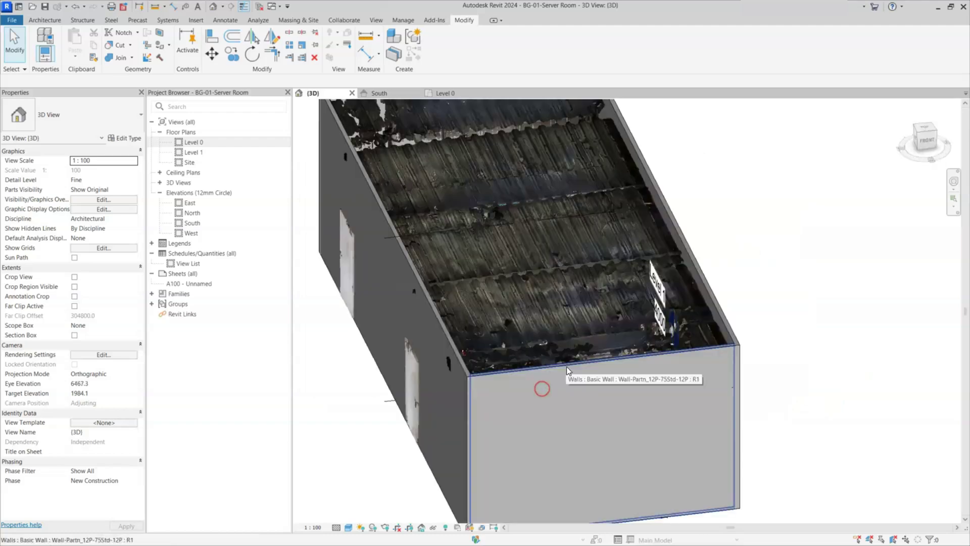
# Step: From the top view, draw a vertical wall 2500 mm long outside the room, east of the east wall, using the Wall-Partn_12P-75Std-12P type
pyautogui.click(925, 132)
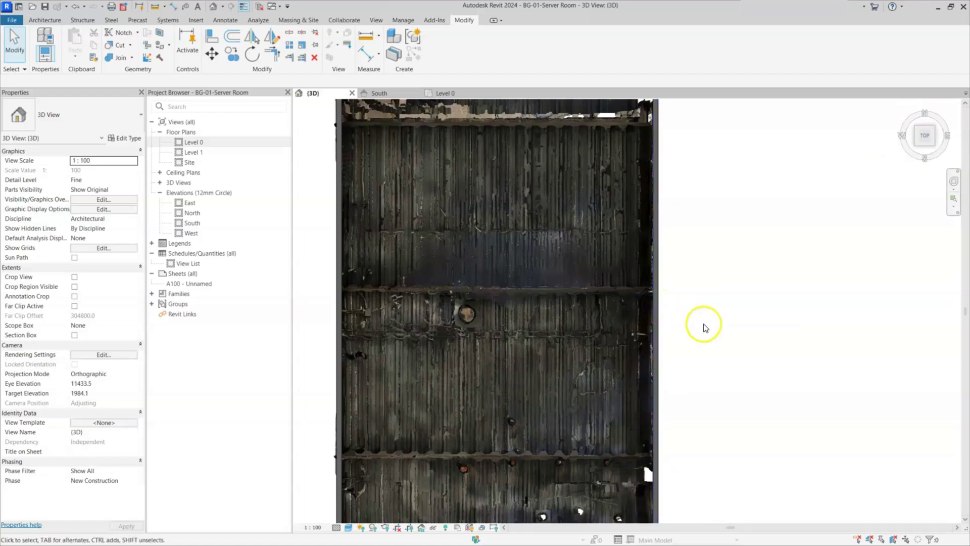
pyautogui.click(641, 325)
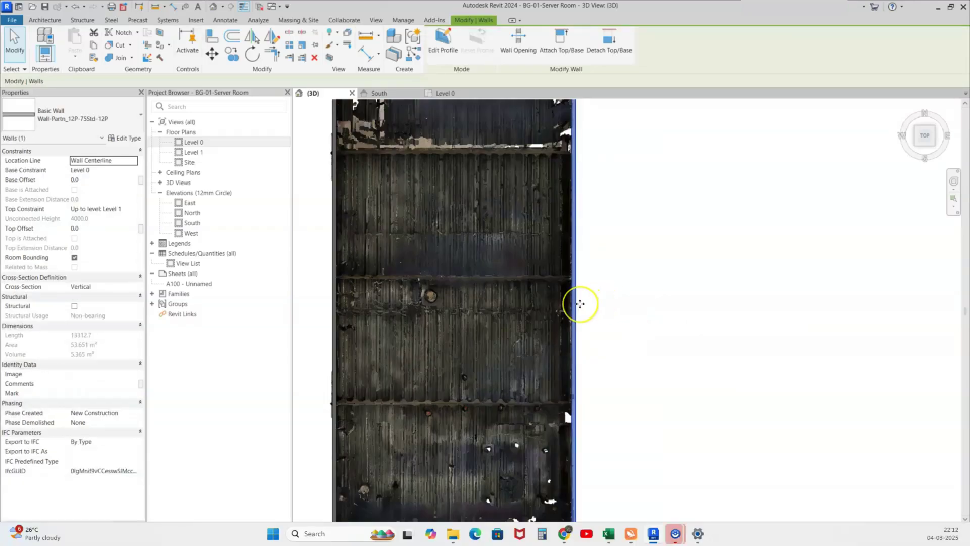
pyautogui.click(613, 305)
pyautogui.click(574, 297)
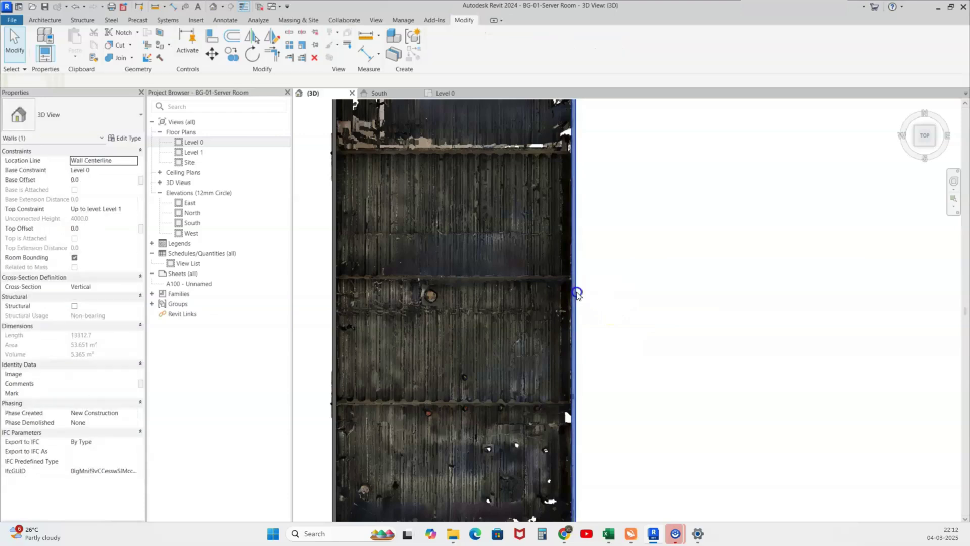
pyautogui.press('w')
pyautogui.press('a')
pyautogui.click(635, 239)
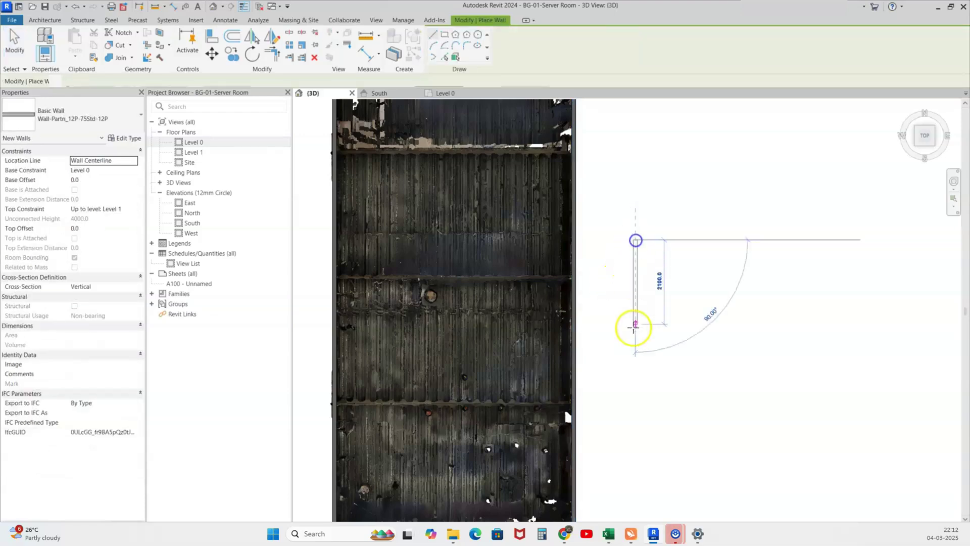
pyautogui.click(635, 338)
pyautogui.press('Escape')
pyautogui.press('Escape')
# Step: Examine the type properties and layer structure of the newly drawn wall
pyautogui.scroll(5, 642, 260)
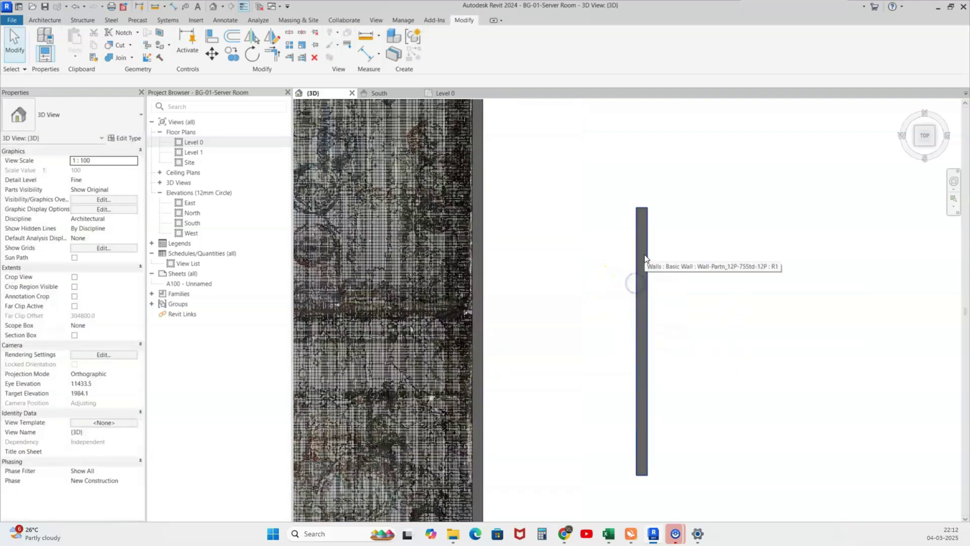
pyautogui.click(644, 258)
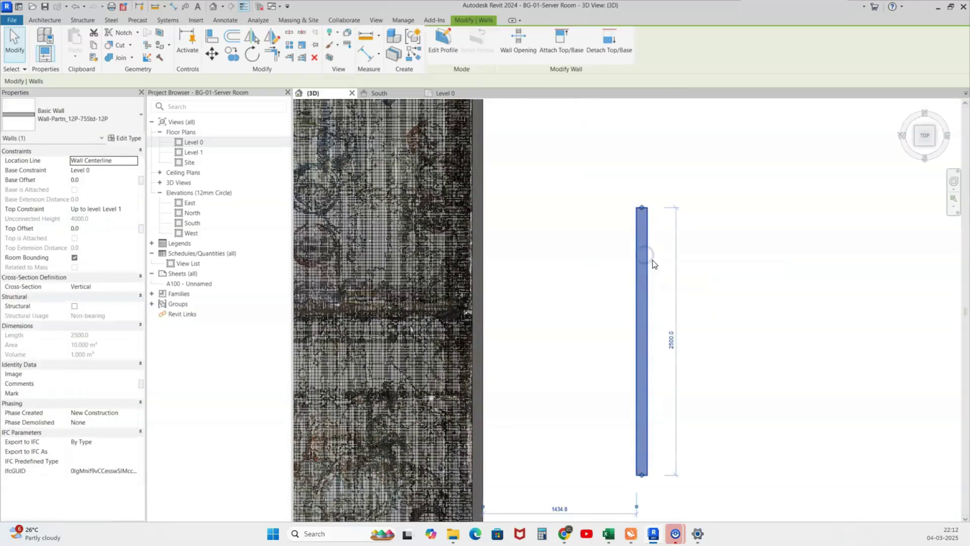
pyautogui.click(115, 120)
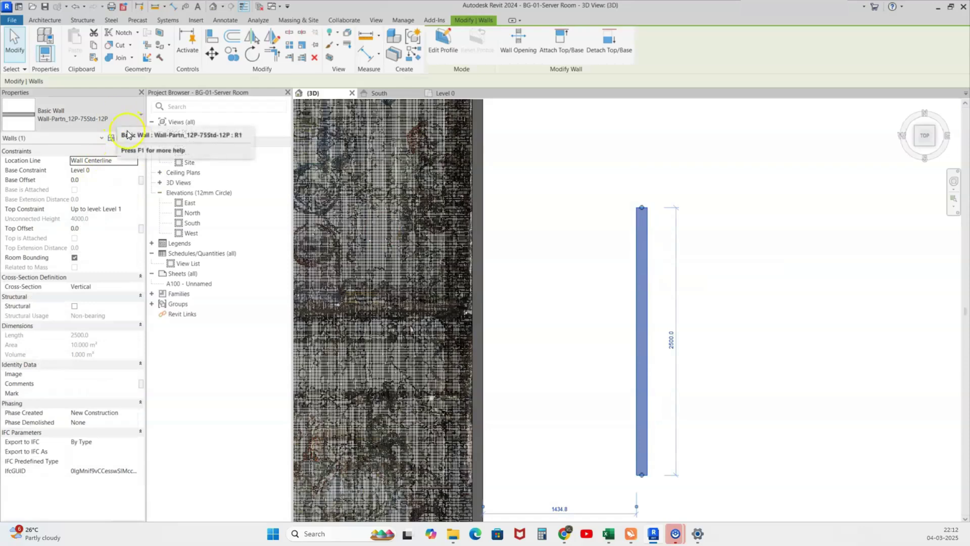
pyautogui.click(119, 138)
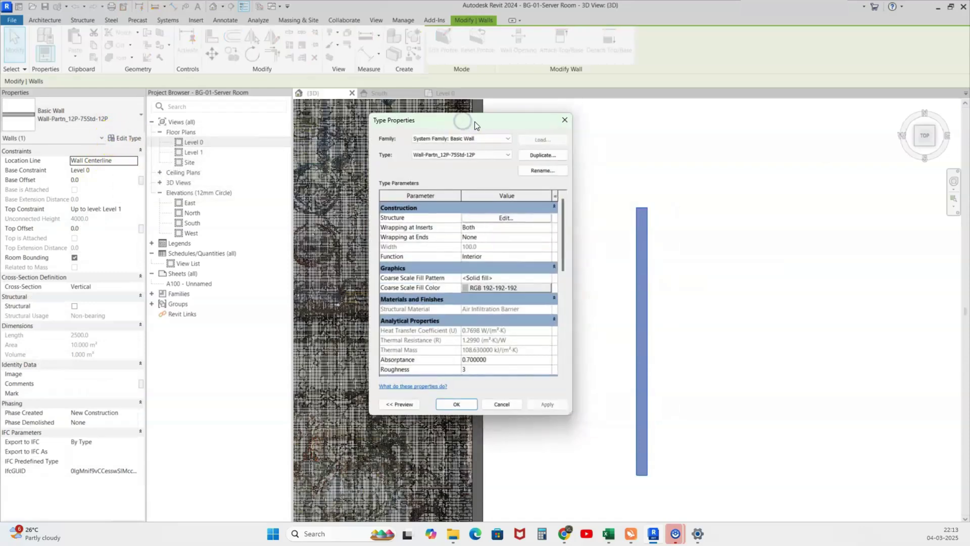
pyautogui.moveTo(477, 120); pyautogui.dragTo(442, 145)
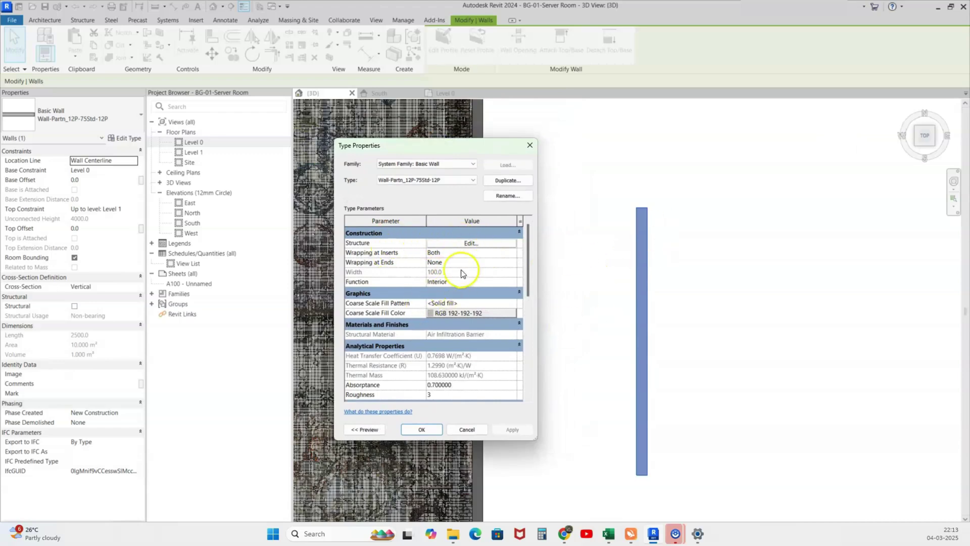
pyautogui.click(469, 243)
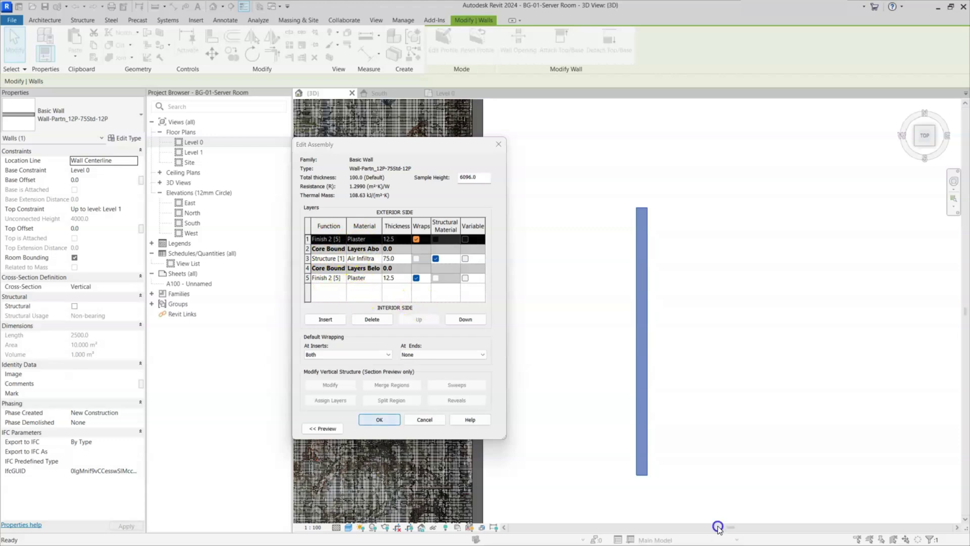
pyautogui.click(380, 419)
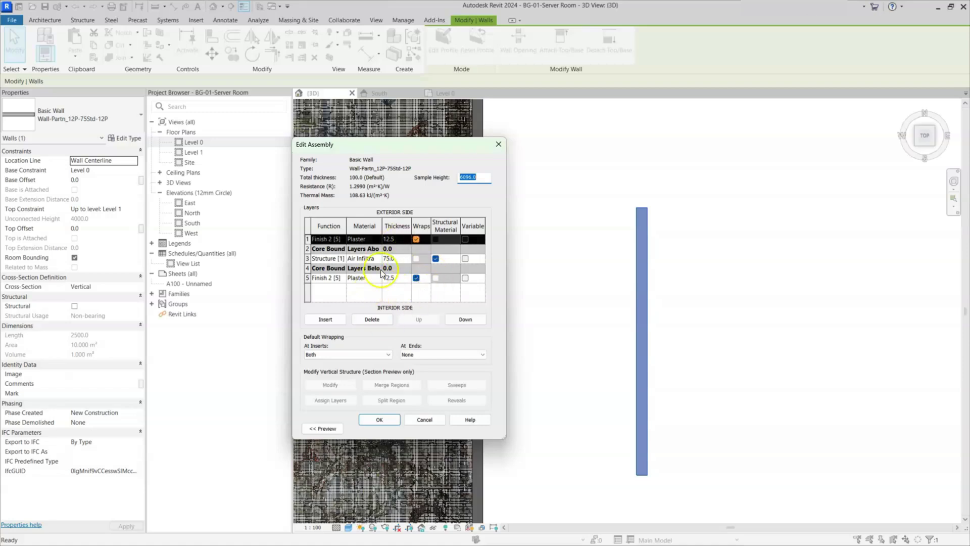
pyautogui.click(380, 419)
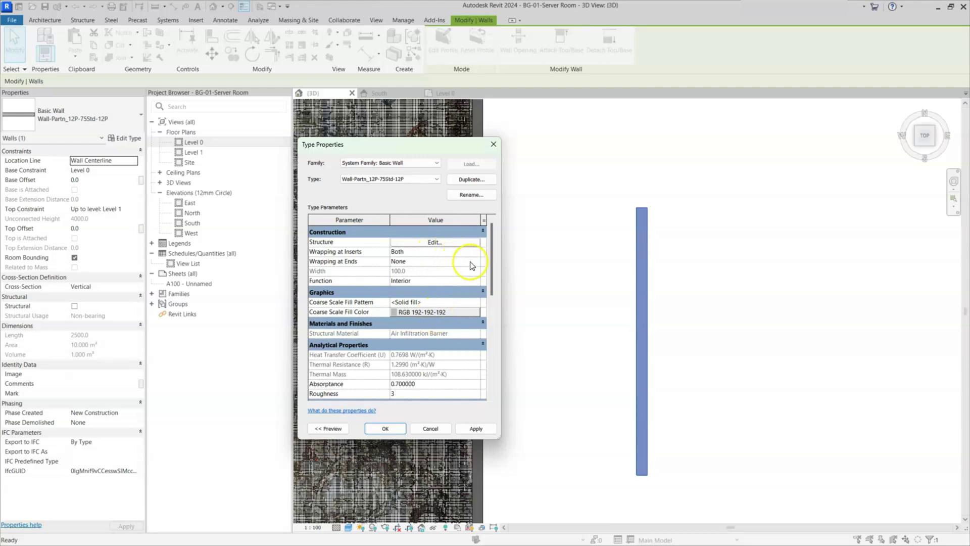
# Step: Duplicate the wall's type as "200 mm" and set its Structure layer thickness to 200 mm
pyautogui.click(469, 181)
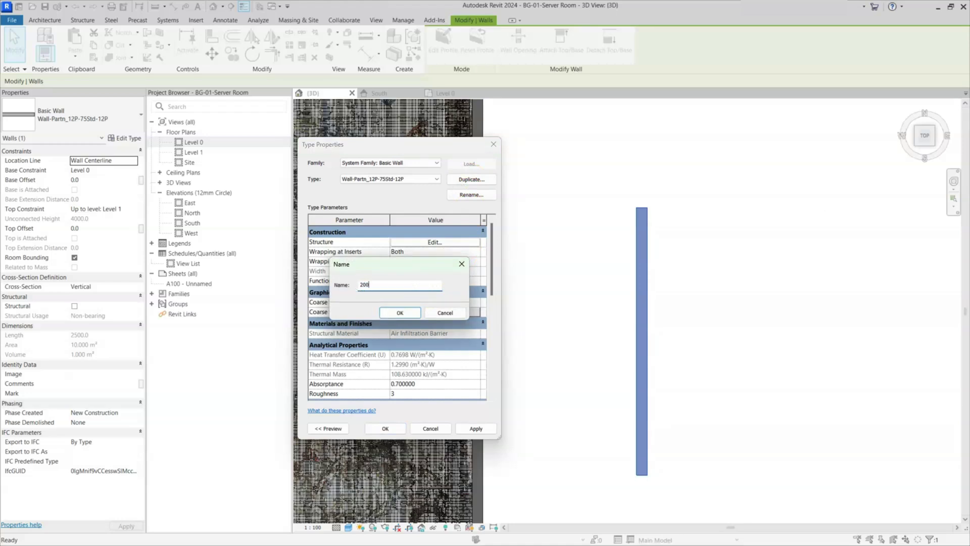
pyautogui.click(397, 313)
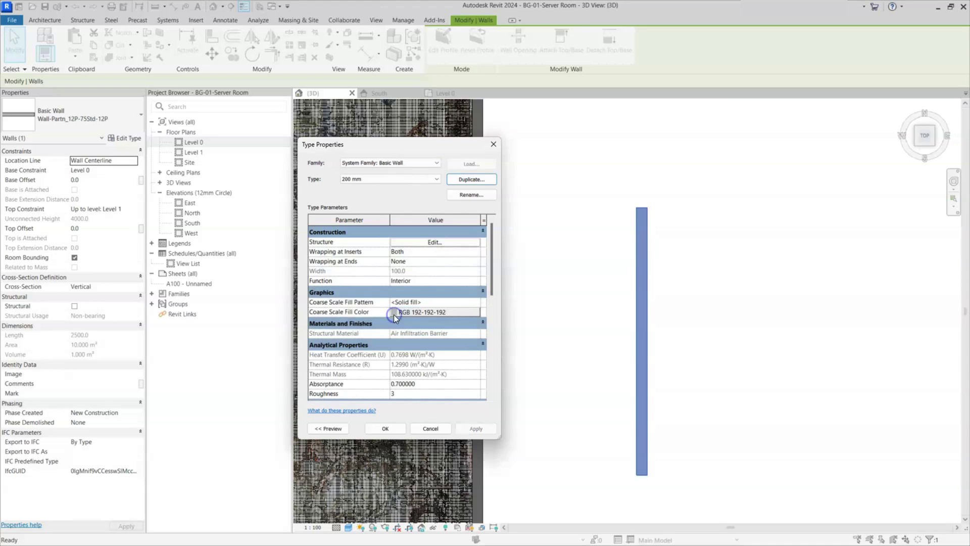
pyautogui.click(434, 243)
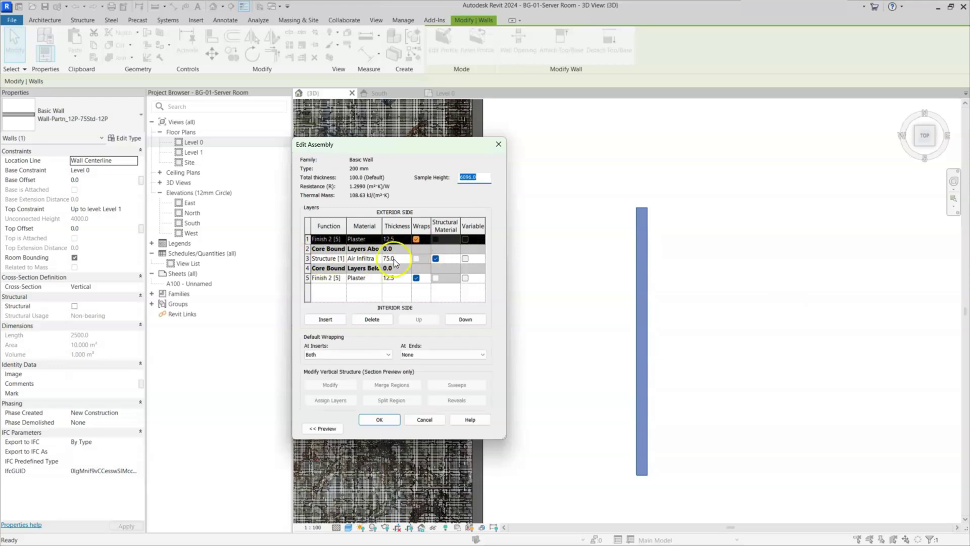
pyautogui.click(404, 259)
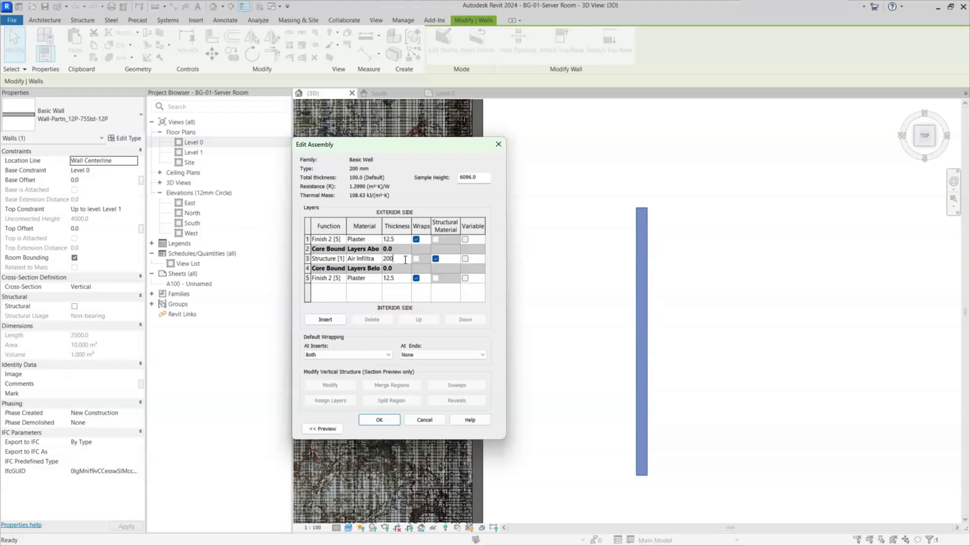
pyautogui.click(390, 426)
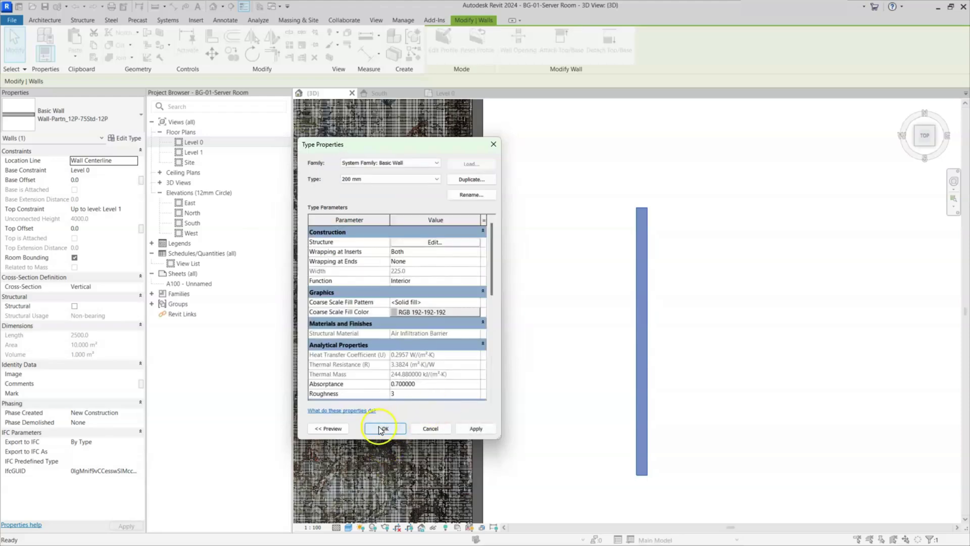
pyautogui.click(385, 428)
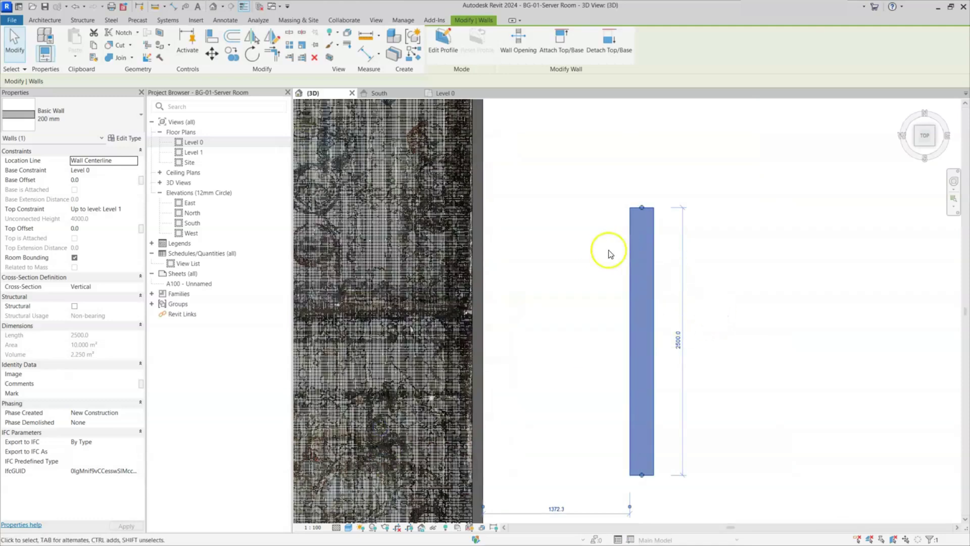
# Step: Compare the room's east wall with the 200 mm wall and inspect the latter from an angled 3D viewpoint
pyautogui.click(480, 269)
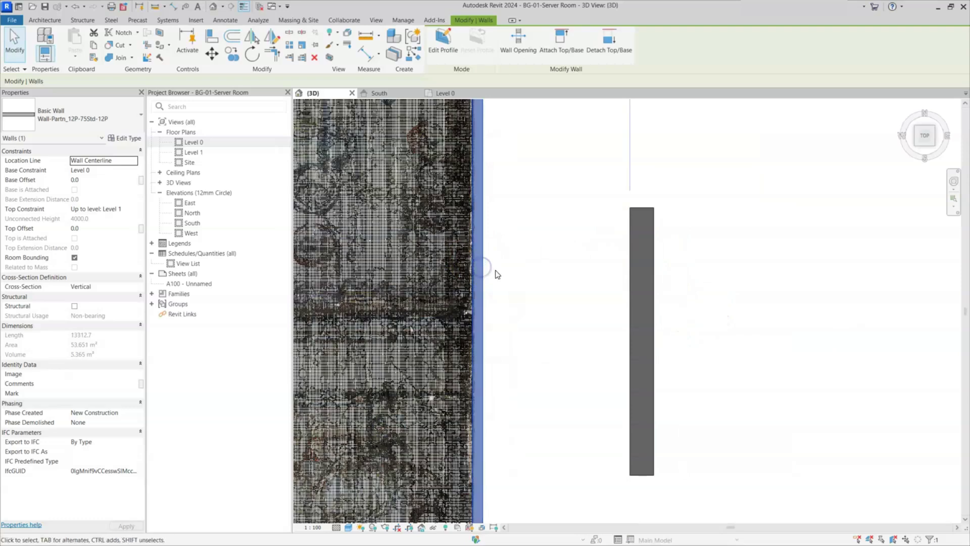
pyautogui.click(639, 275)
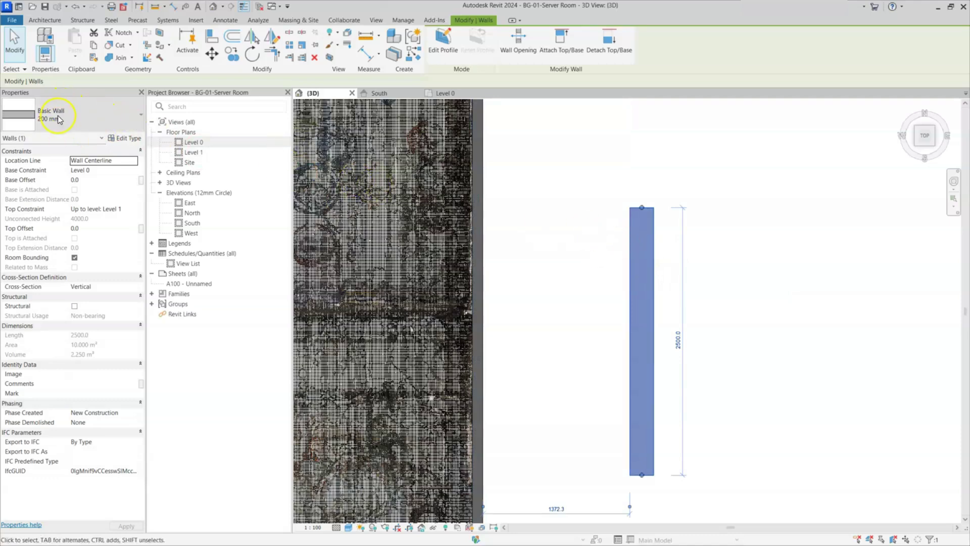
pyautogui.click(660, 287)
pyautogui.keyDown('shift'); pyautogui.moveTo(660, 288); pyautogui.dragTo(567, 201, button='middle'); pyautogui.keyUp('shift')
pyautogui.click(563, 418)
pyautogui.keyDown('shift'); pyautogui.moveTo(562, 419); pyautogui.dragTo(567, 361, button='middle'); pyautogui.keyUp('shift')
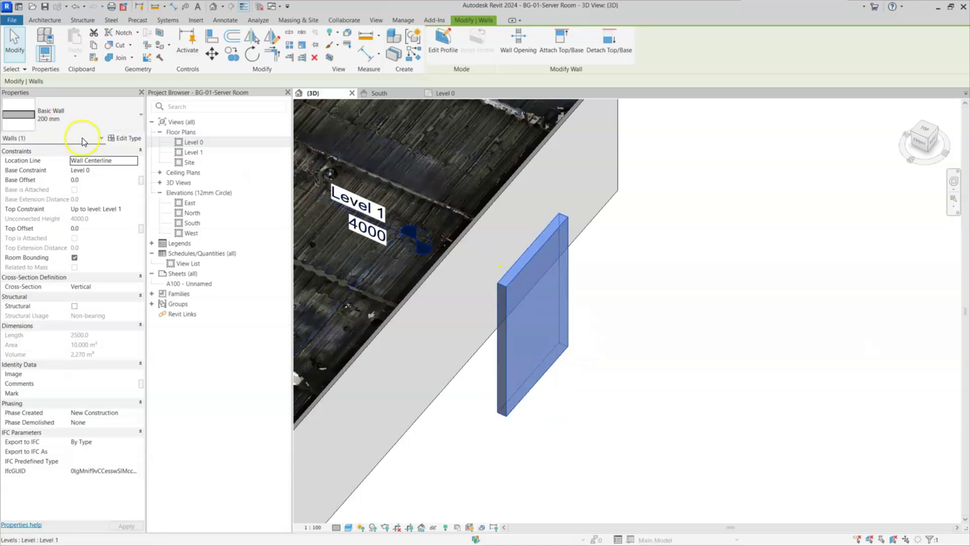
# Step: Review the layer assembly in the 200 mm wall's type properties and view the wall beside the whole room
pyautogui.click(123, 139)
pyautogui.click(433, 244)
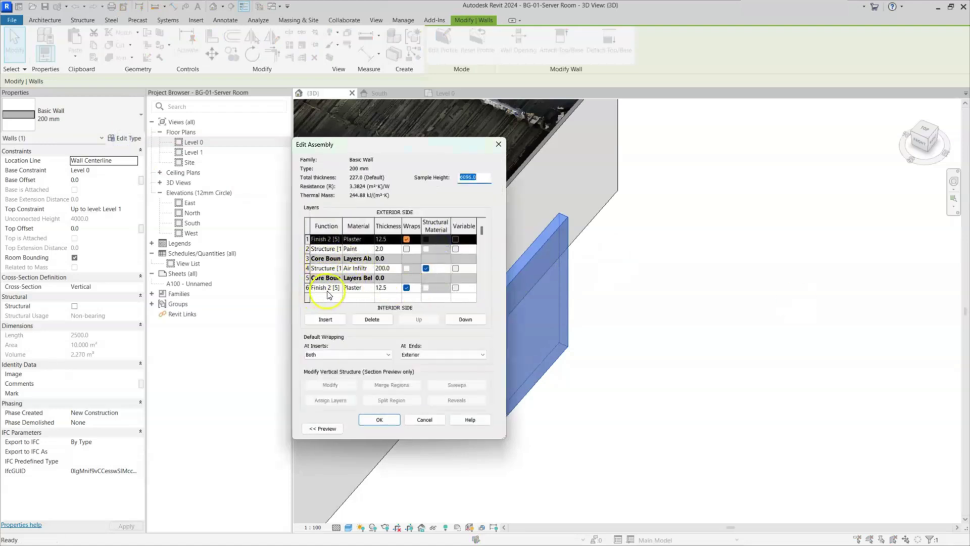
pyautogui.click(379, 419)
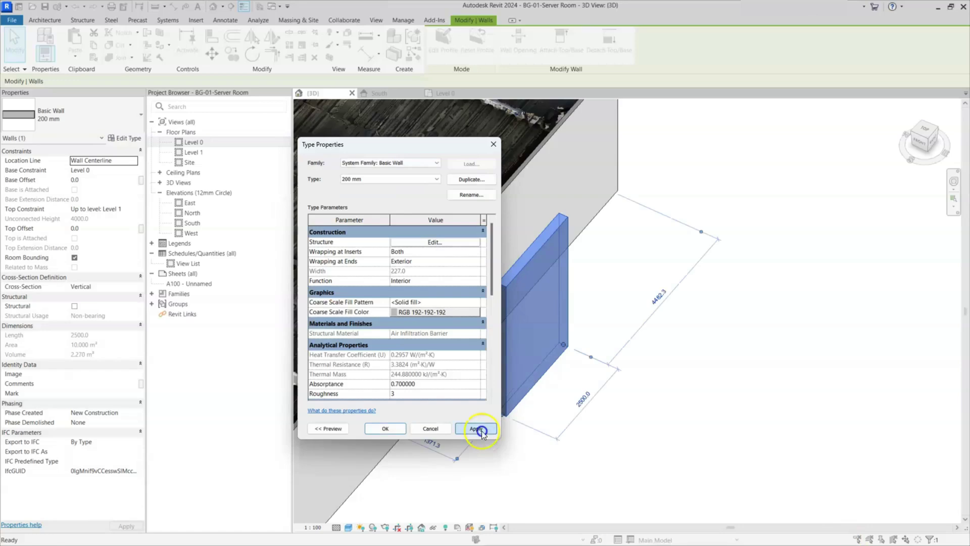
pyautogui.click(384, 429)
pyautogui.scroll(-5, 379, 427)
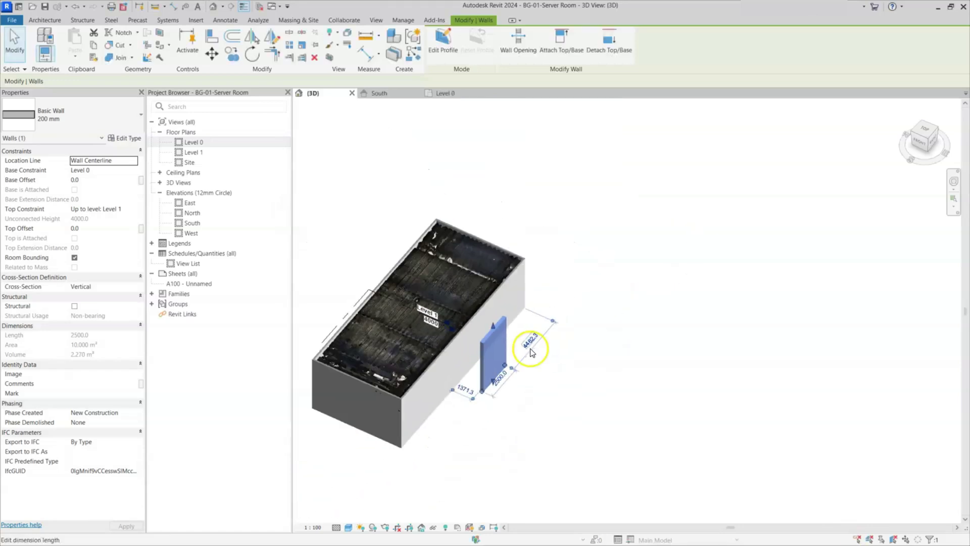
# Step: From the top view, draw a rectangular loop of 200 mm type walls about 4473 mm wide, east of the room
pyautogui.click(916, 135)
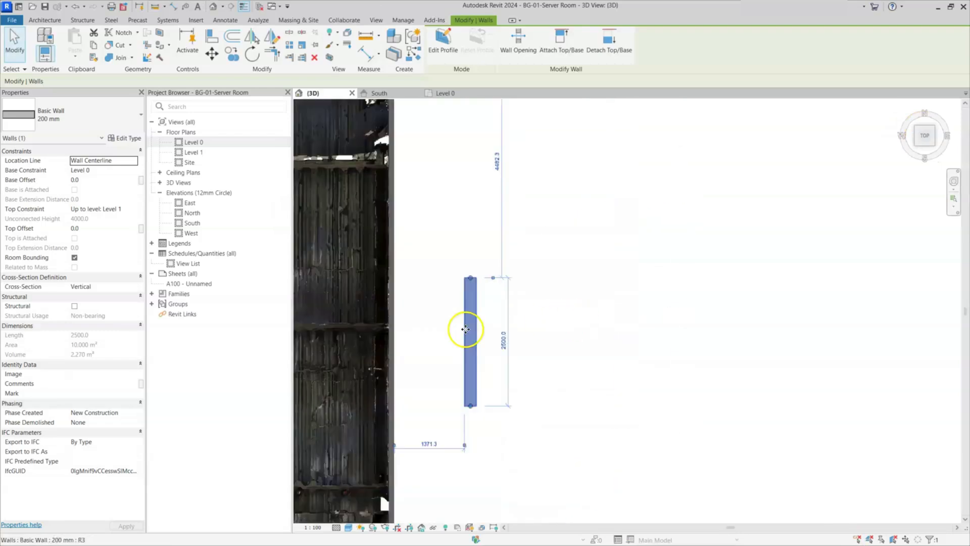
pyautogui.click(495, 330)
pyautogui.scroll(-2, 525, 340)
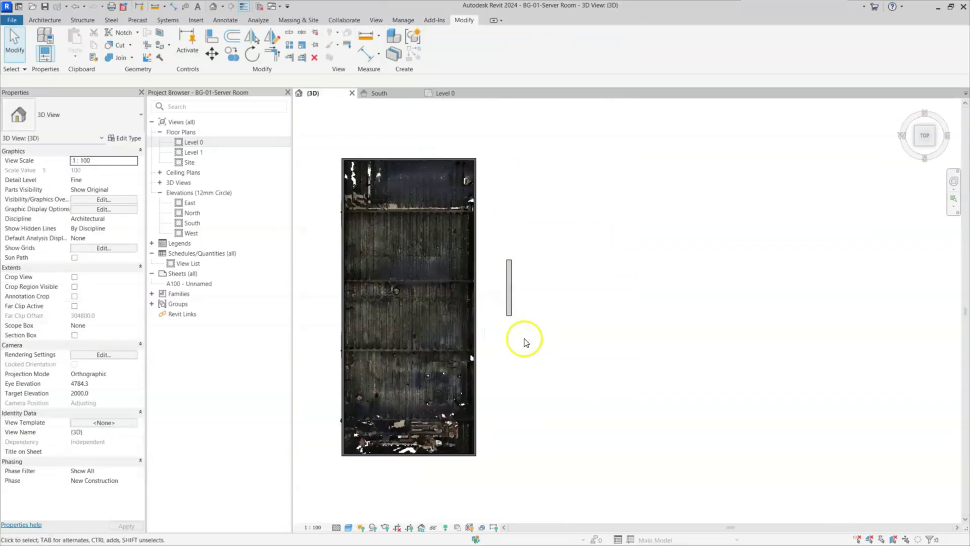
pyautogui.click(510, 296)
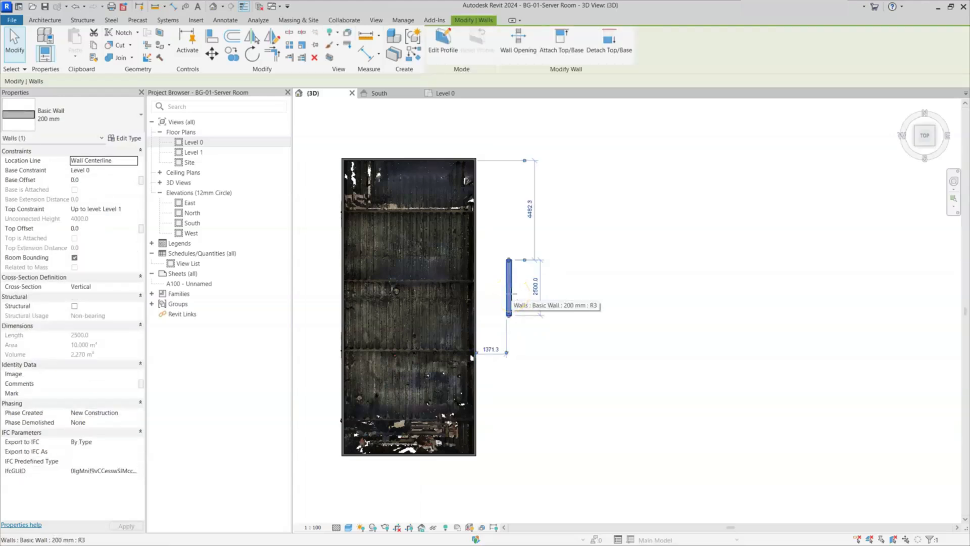
pyautogui.press('c')
pyautogui.press('s')
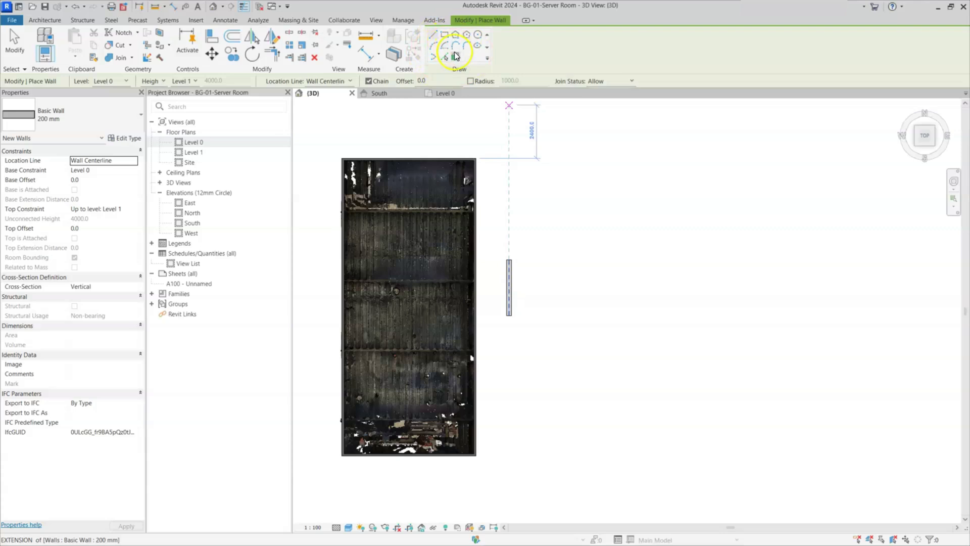
pyautogui.click(445, 35)
pyautogui.click(538, 145)
pyautogui.click(642, 199)
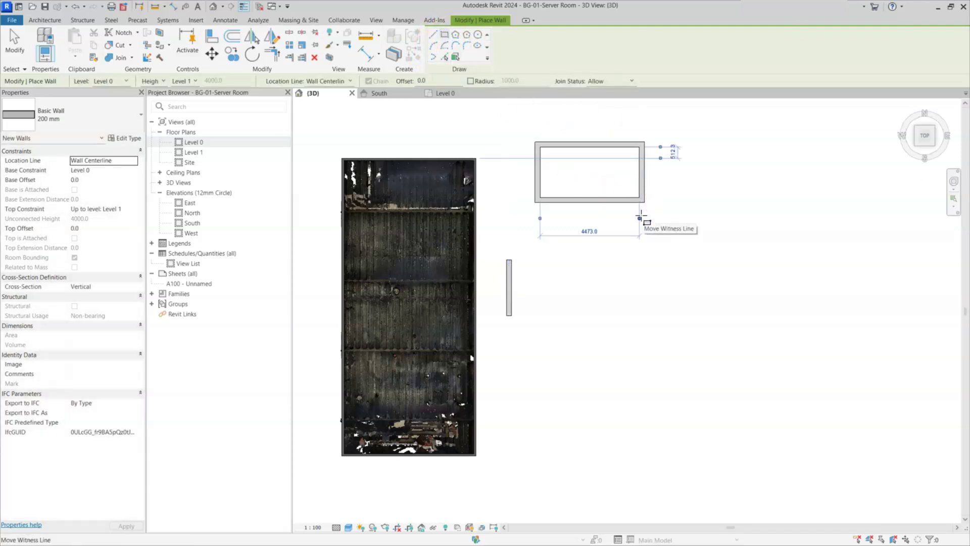
# Step: Draw a six-sided polygon of 200 mm type walls and a circular wall with a radius of about 2530 mm
pyautogui.click(455, 34)
pyautogui.click(745, 164)
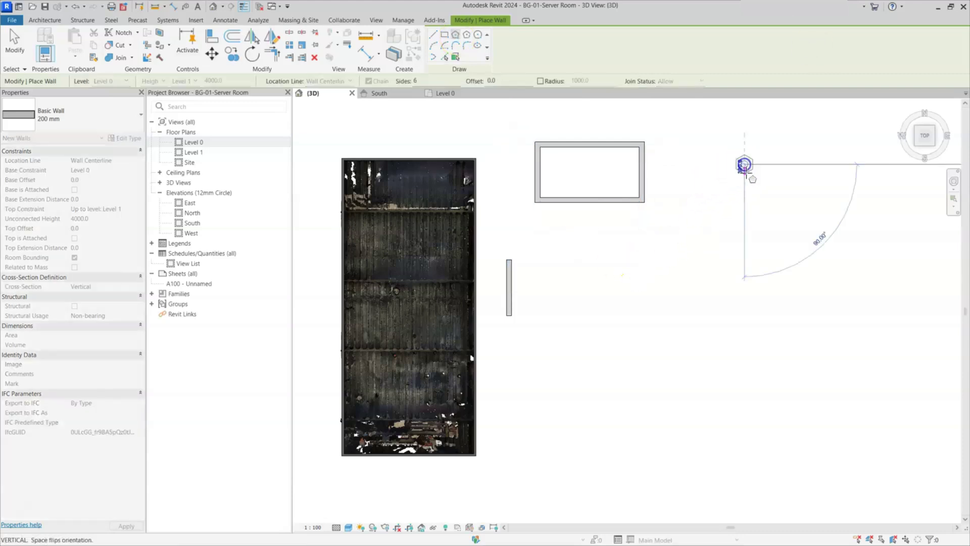
pyautogui.click(780, 203)
pyautogui.click(477, 35)
pyautogui.click(590, 275)
pyautogui.click(625, 316)
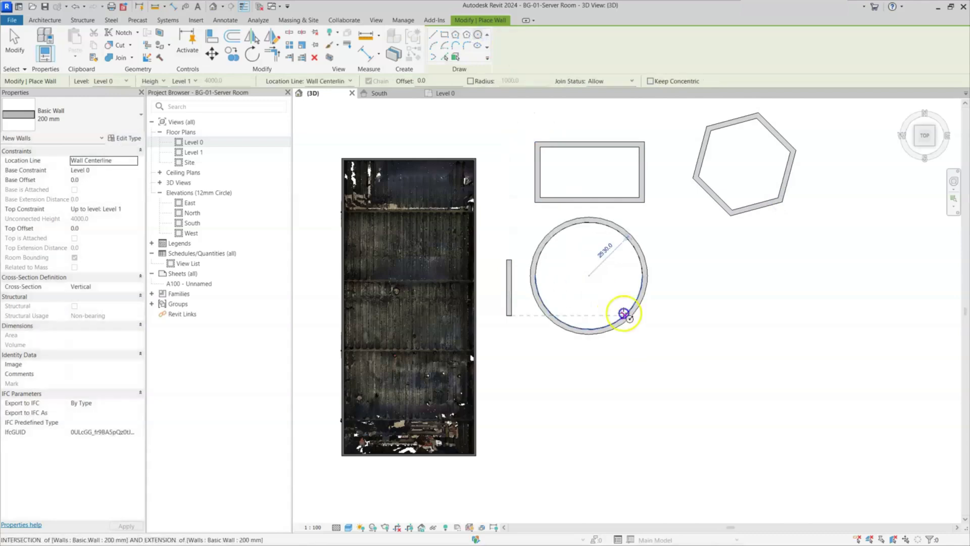
# Step: Draw a wide start-end-radius arc wall of the 200 mm type below the hexagonal walls
pyautogui.keyDown('shift'); pyautogui.moveTo(632, 422); pyautogui.dragTo(676, 374, button='middle'); pyautogui.keyUp('shift')
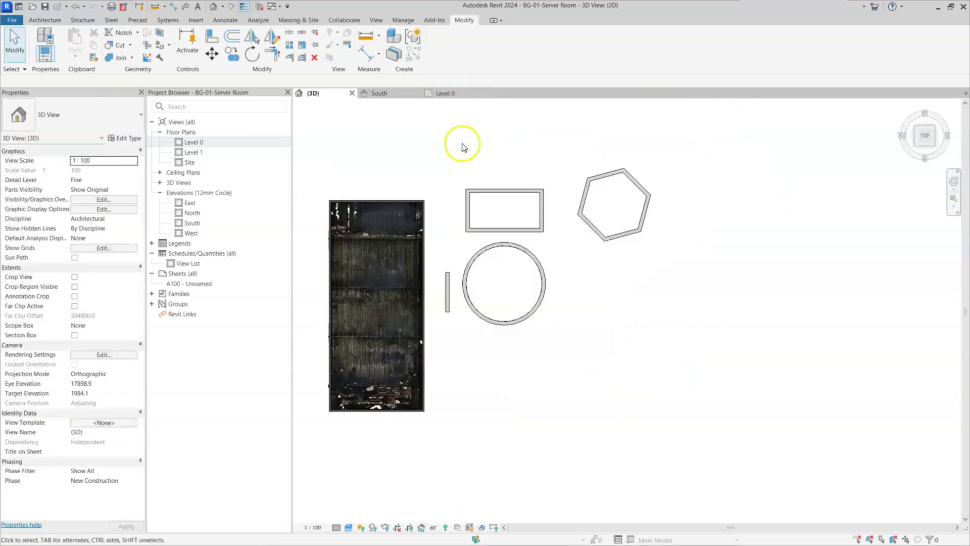
pyautogui.moveTo(589, 256); pyautogui.dragTo(579, 288, button='middle')
pyautogui.click(487, 259)
pyautogui.press('w')
pyautogui.press('a')
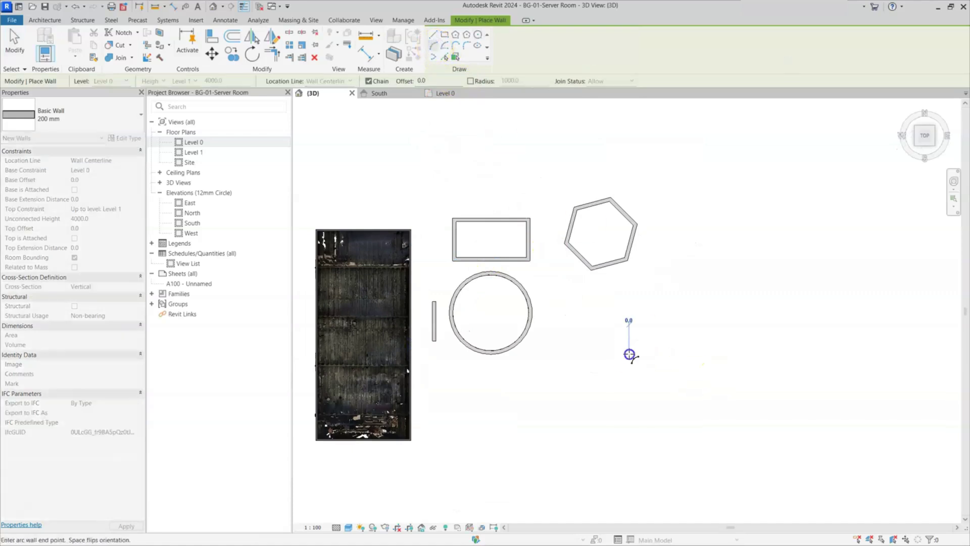
pyautogui.click(850, 354)
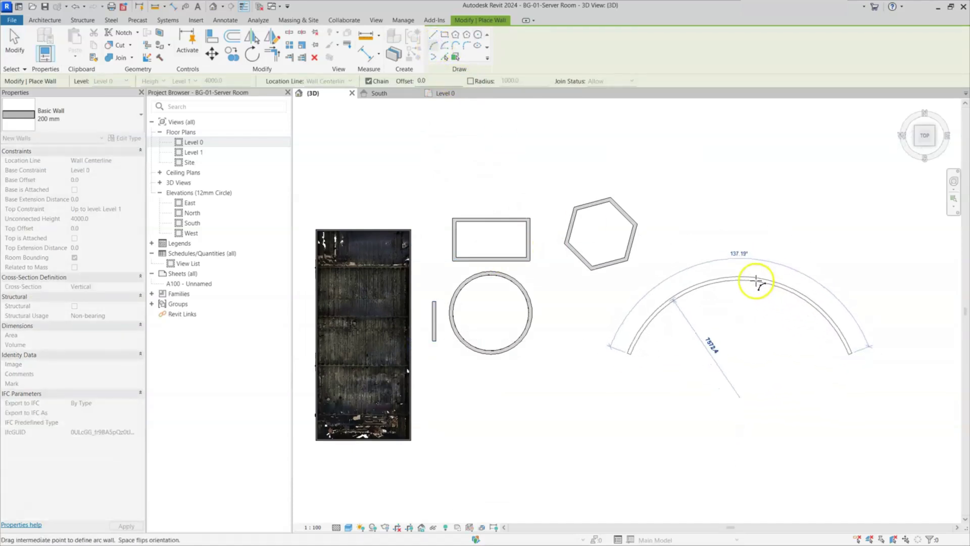
pyautogui.click(746, 294)
pyautogui.press('Escape')
pyautogui.press('Escape')
pyautogui.scroll(-2, 720, 215)
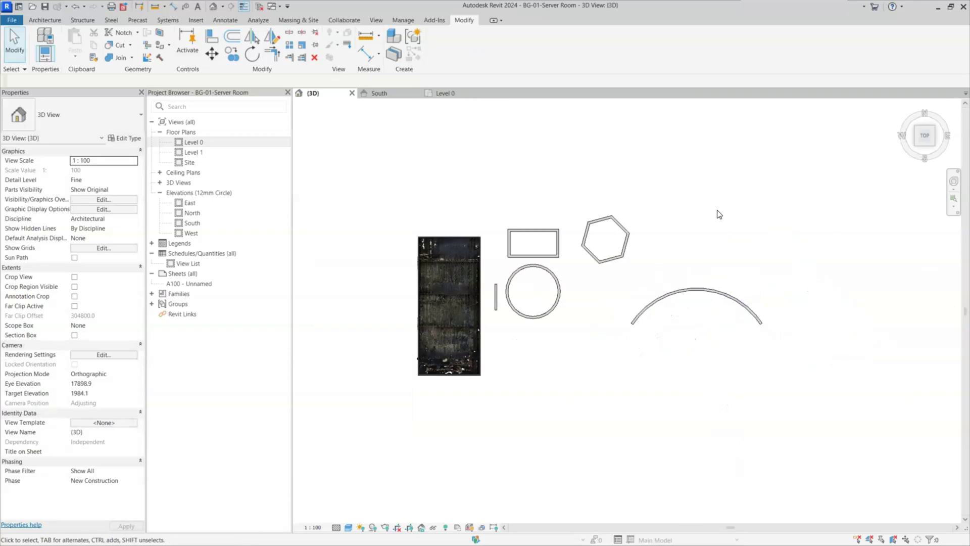
# Step: Delete all the free-standing 200 mm walls beside the room, including the straight, rectangular, hexagonal, circular and arc ones
pyautogui.moveTo(746, 202); pyautogui.dragTo(495, 366)
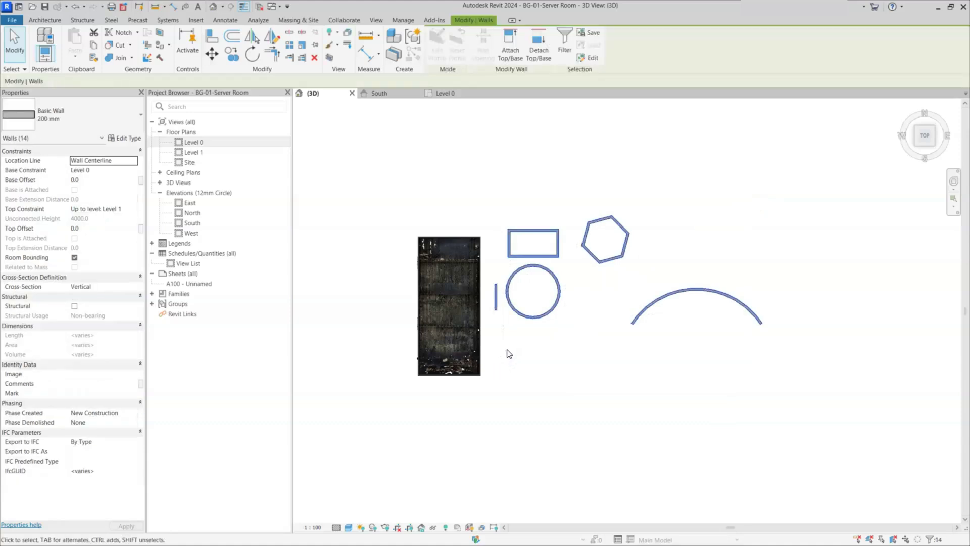
pyautogui.press('Delete')
pyautogui.keyDown('shift'); pyautogui.moveTo(509, 348); pyautogui.dragTo(506, 303, button='middle'); pyautogui.keyUp('shift')
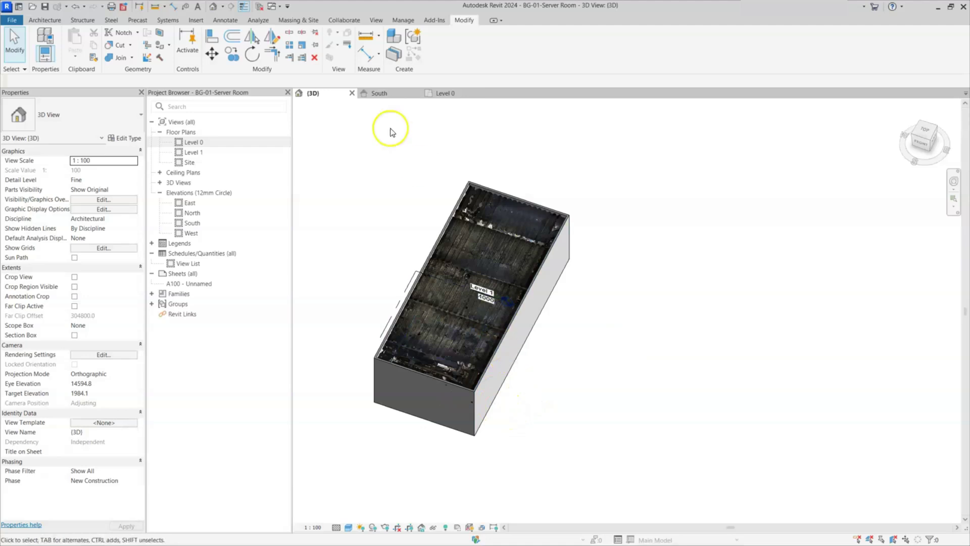
# Step: Set the South elevation's visual style to Wireframe to check the wall height against the point cloud
pyautogui.click(384, 94)
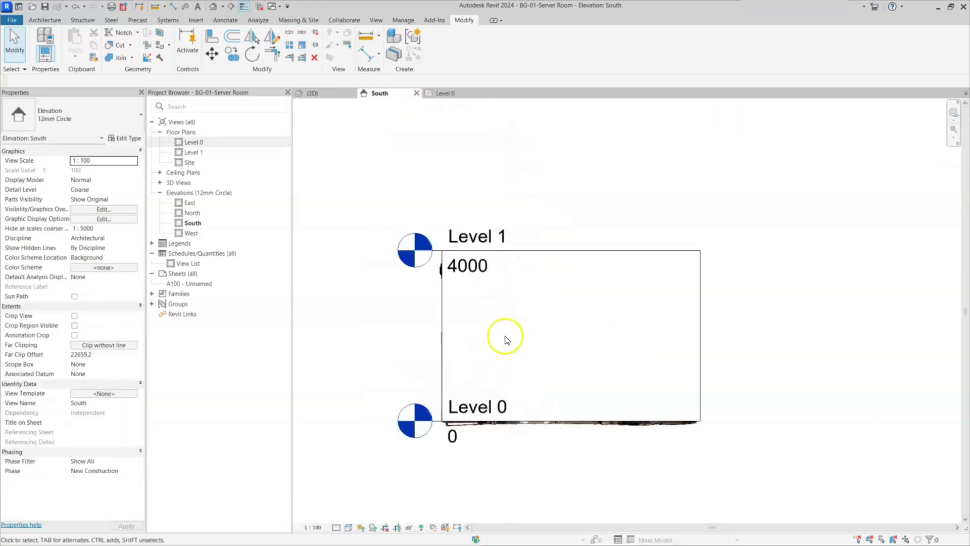
pyautogui.scroll(2, 505, 338)
pyautogui.scroll(-1, 480, 308)
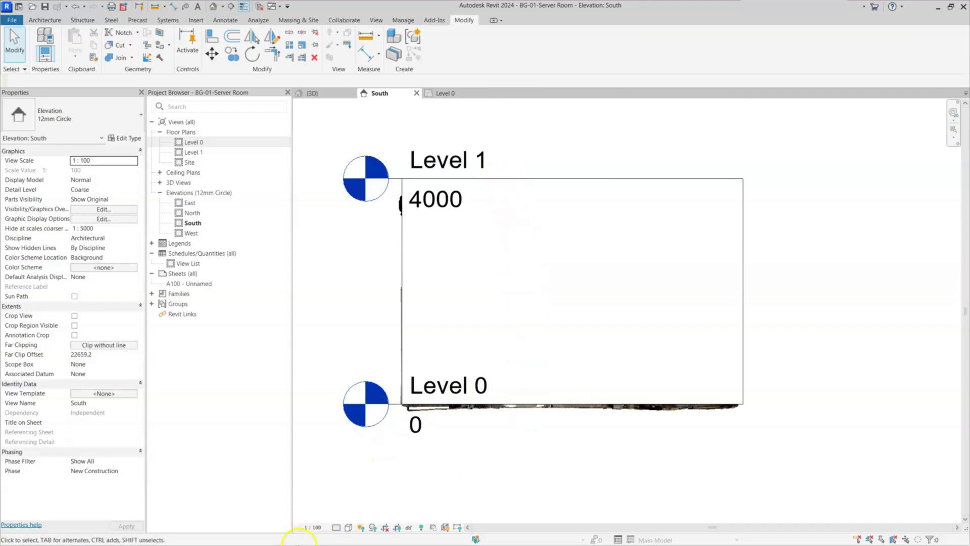
pyautogui.click(349, 527)
pyautogui.click(369, 480)
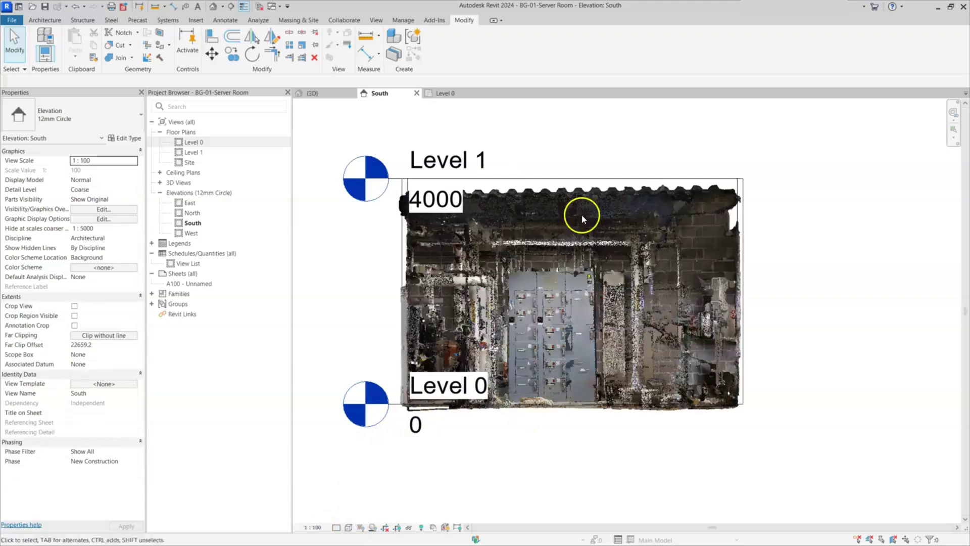
# Step: In the 3D view, set the Top Offset of the room's east wall to -200 mm and inspect its upper edge
pyautogui.click(444, 93)
pyautogui.hotkey('ctrl', 'Tab')
pyautogui.click(522, 305)
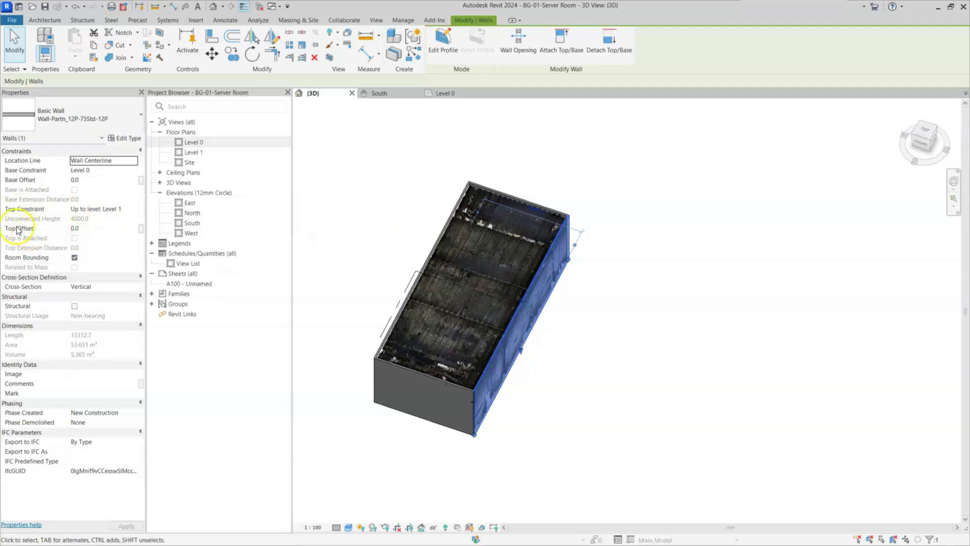
pyautogui.click(100, 229)
pyautogui.doubleClick(100, 228)
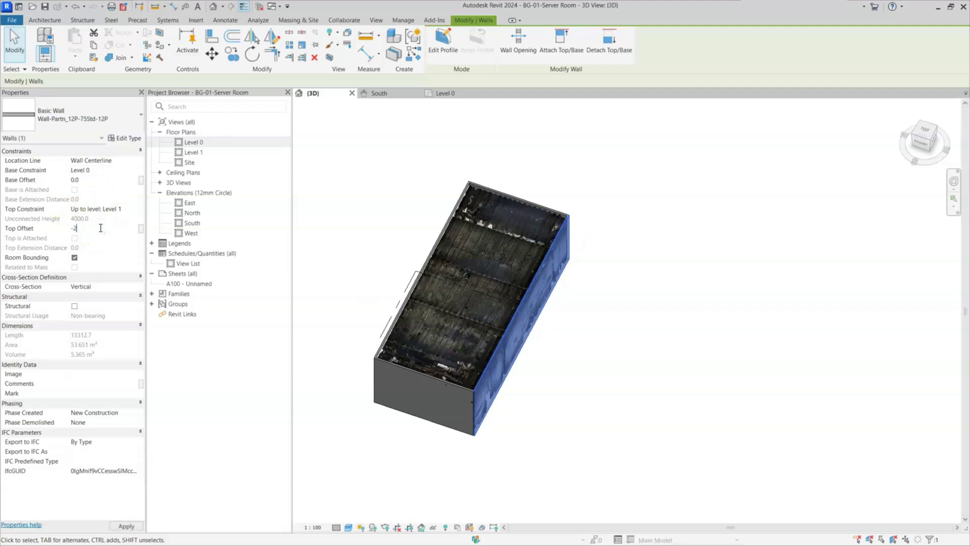
pyautogui.press('Return')
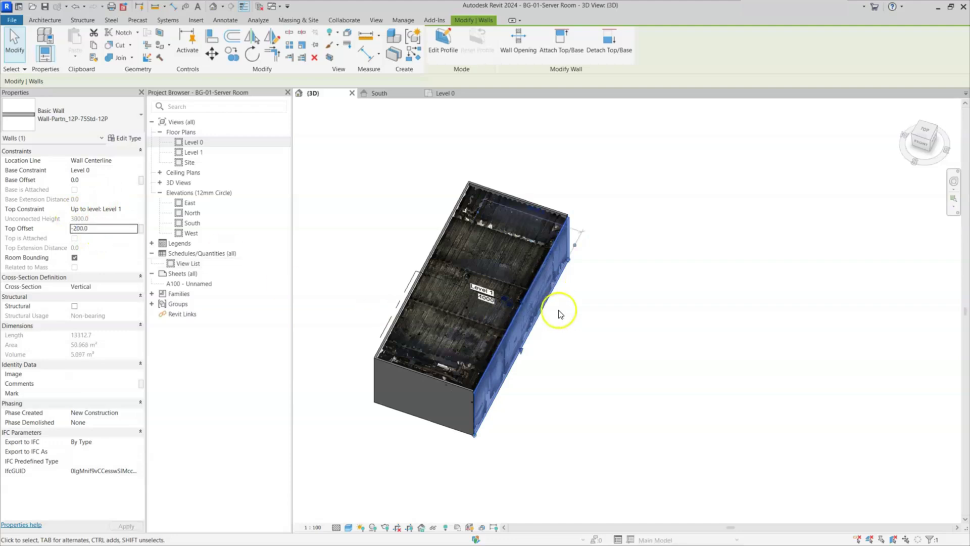
pyautogui.keyDown('shift'); pyautogui.moveTo(963, 447); pyautogui.dragTo(934, 319, button='middle'); pyautogui.keyUp('shift')
pyautogui.scroll(6, 503, 323)
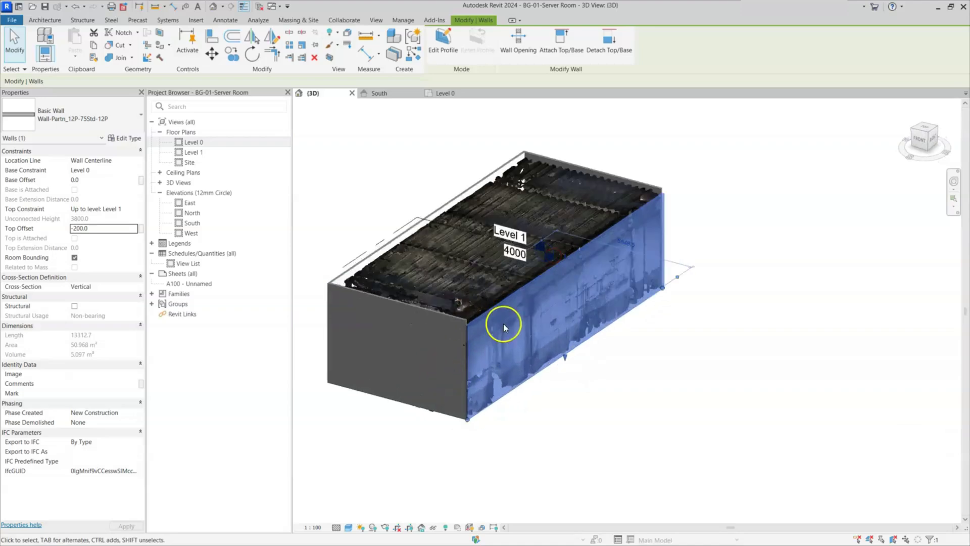
# Step: Set the east wall's Top Offset to -500 mm
pyautogui.doubleClick(79, 228)
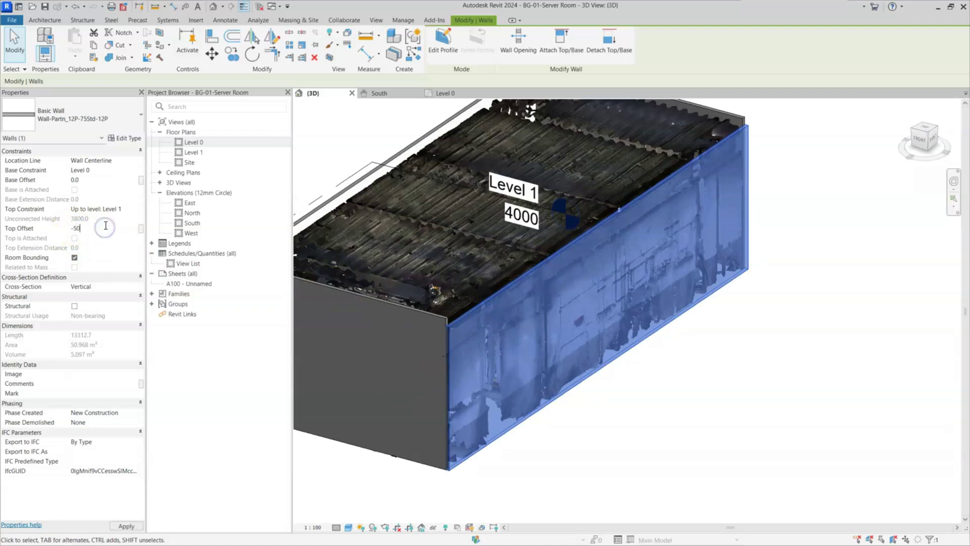
pyautogui.write('-500')
pyautogui.press('Return')
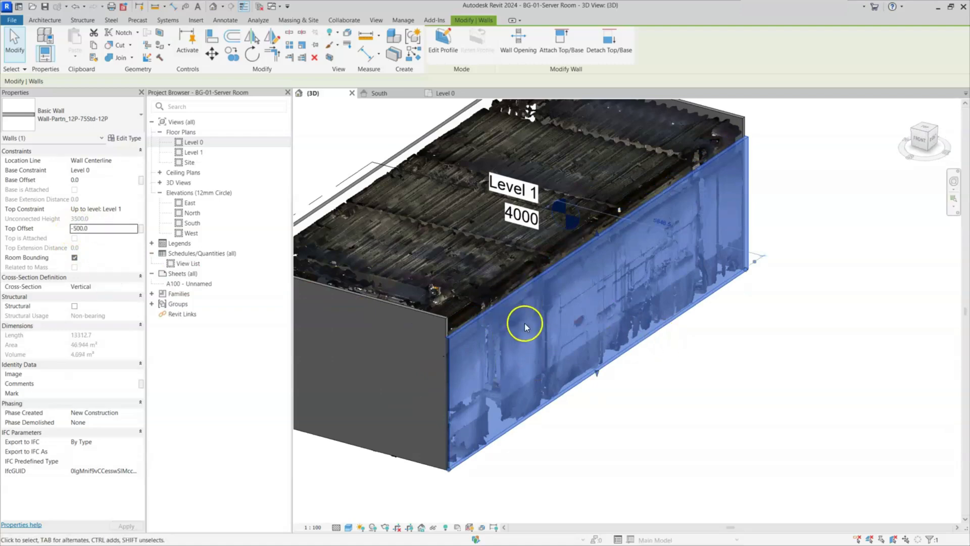
# Step: Try a Top Offset of 200 mm on the east wall, and reset it to 0
pyautogui.doubleClick(104, 228)
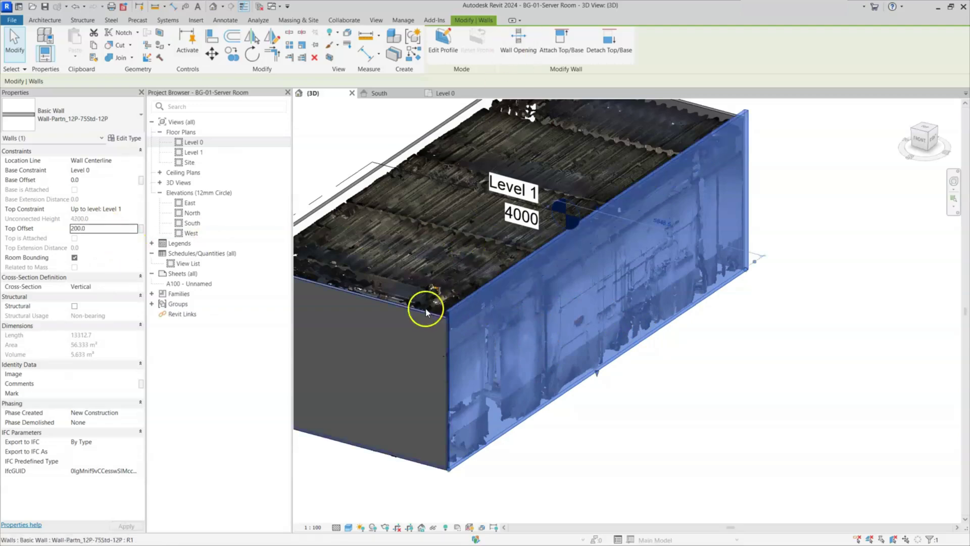
pyautogui.scroll(2, 450, 317)
pyautogui.scroll(-3, 487, 298)
pyautogui.doubleClick(112, 228)
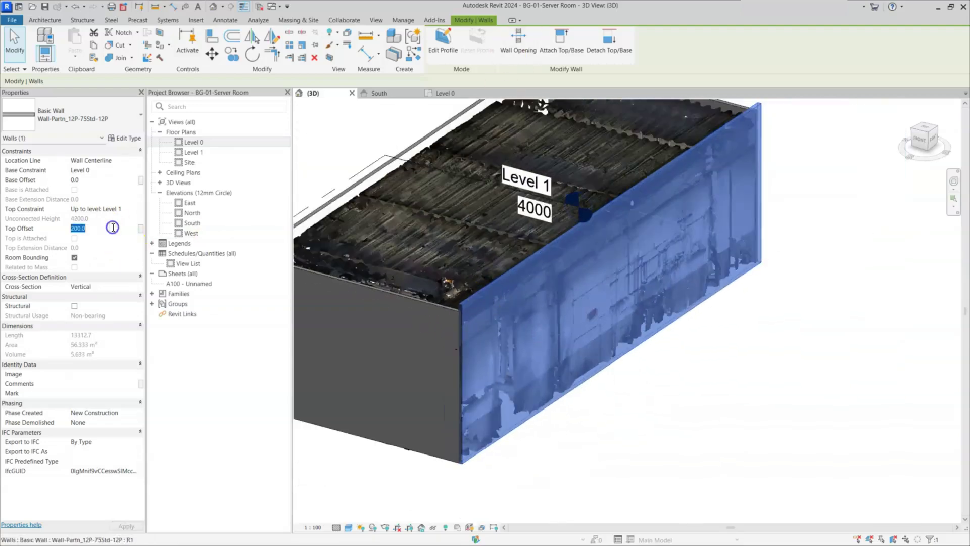
pyautogui.write('0')
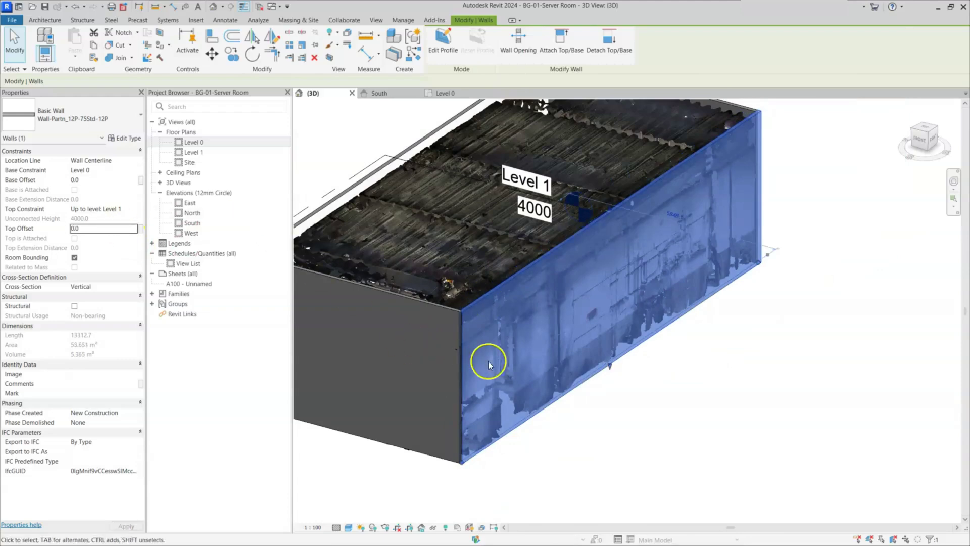
# Step: Try Base Offsets of 200 mm and 500 mm on the east wall
pyautogui.doubleClick(95, 181)
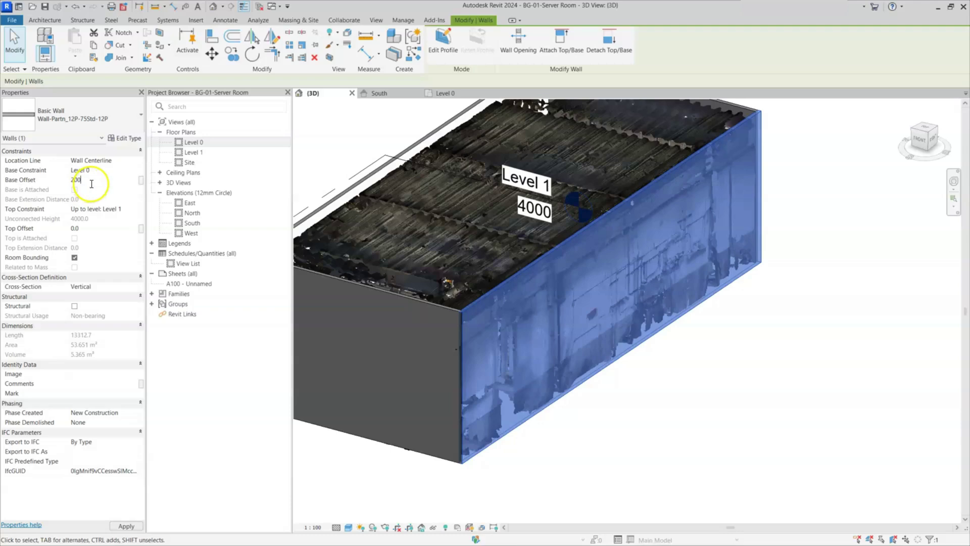
pyautogui.scroll(2, 461, 467)
pyautogui.doubleClick(99, 180)
pyautogui.write('500')
pyautogui.press('Return')
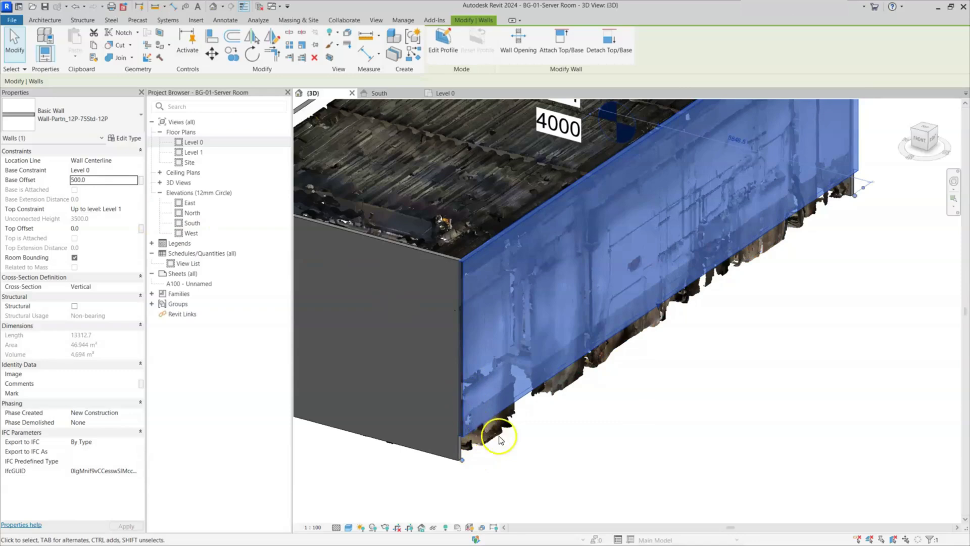
# Step: Reset the east wall's Base Offset to 0 and open the Level 0 floor plan
pyautogui.click(111, 179)
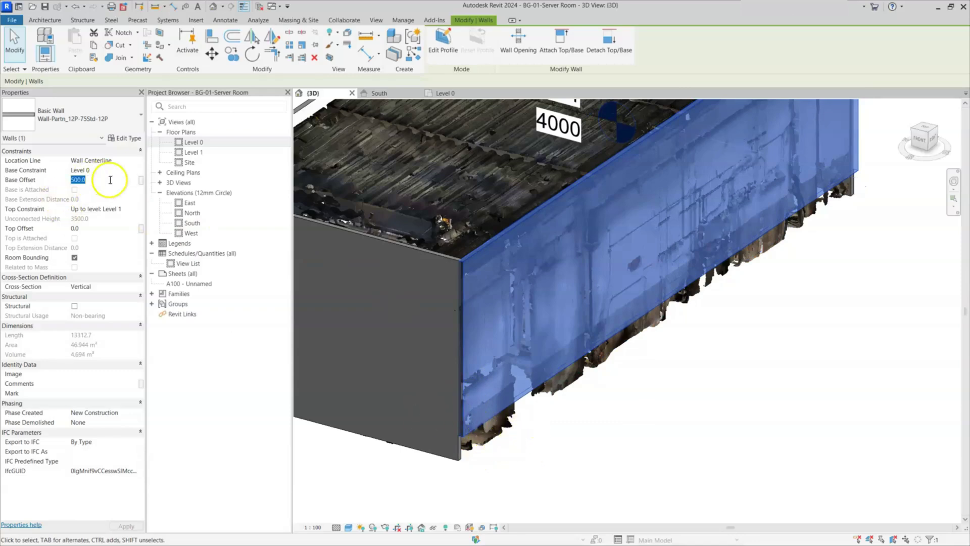
pyautogui.write('0')
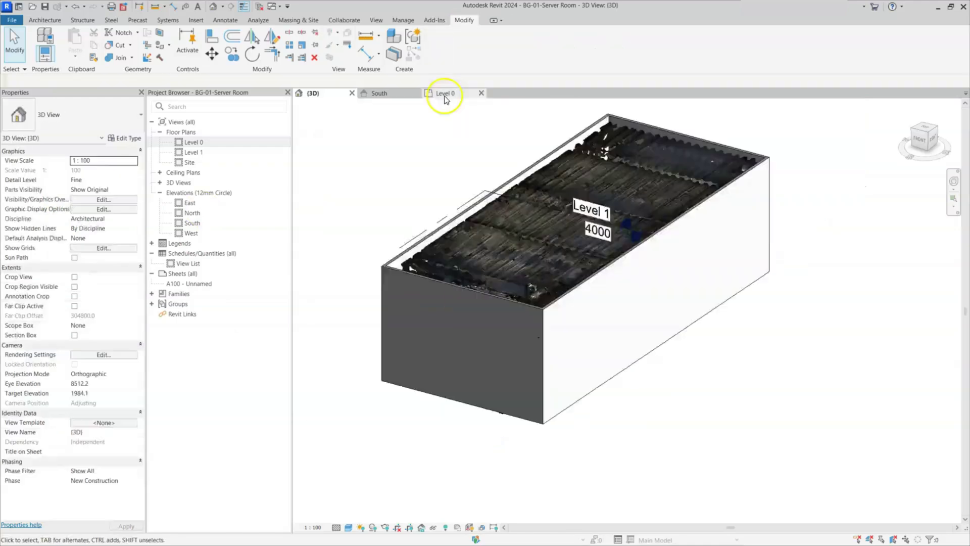
pyautogui.click(443, 94)
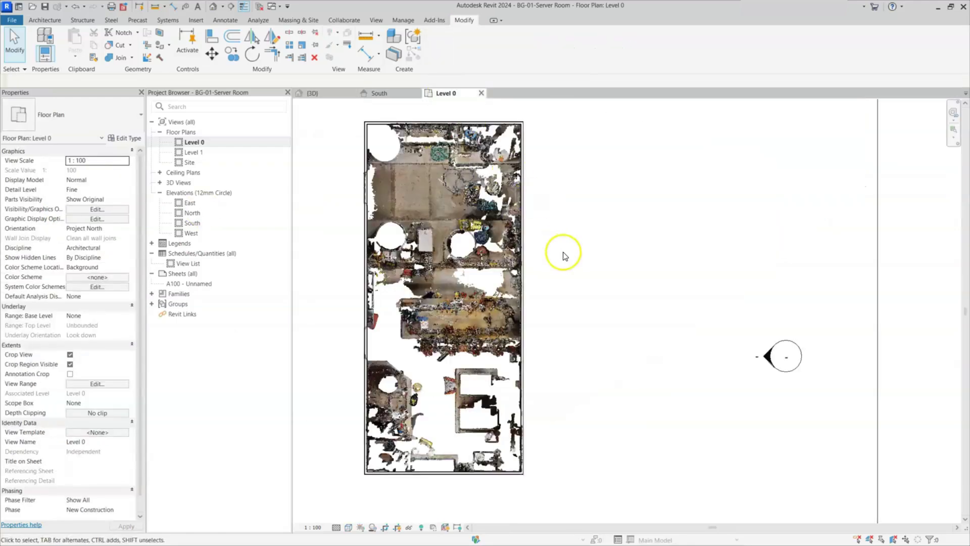
pyautogui.scroll(-2, 536, 247)
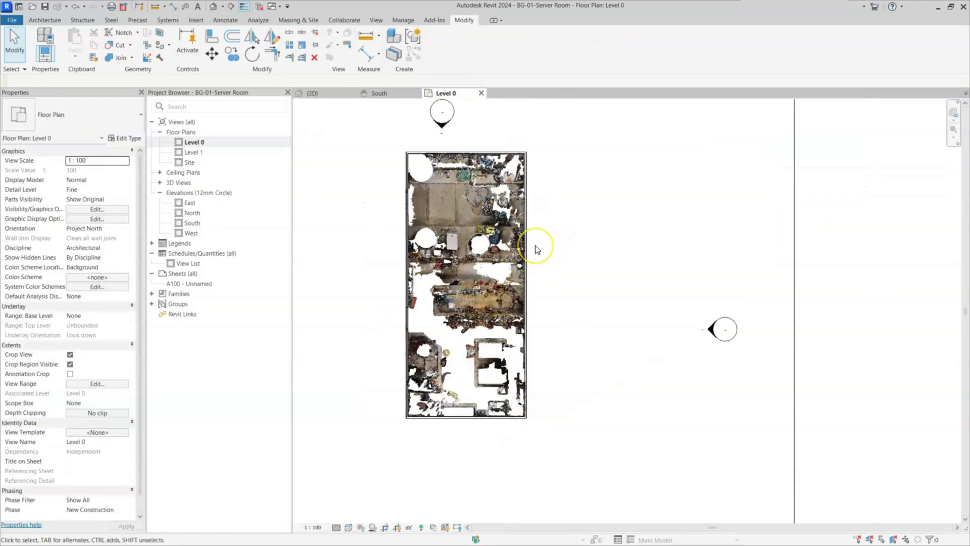